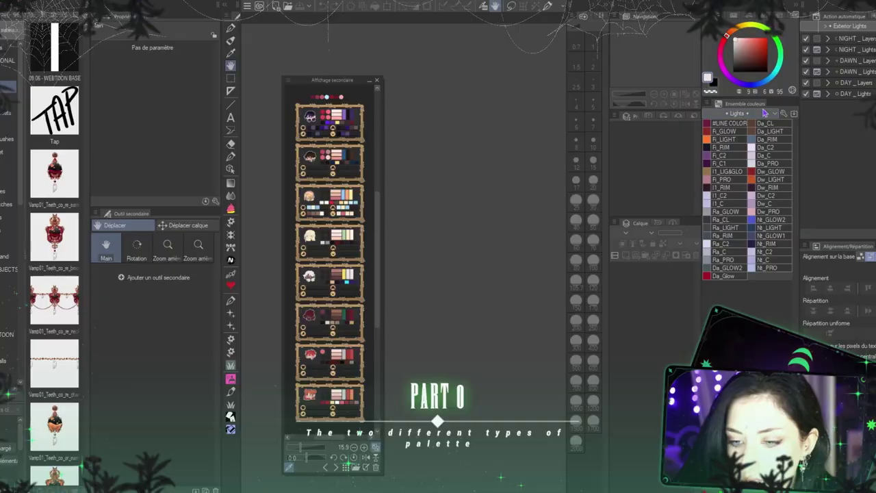
- Detach the Ensemble couleurs palette from its dock and place it beside the Affichage secondaire window
{"action": "mouse_move", "coordinate": [726, 113]}
{"action": "left_mouse_down"}
{"action": "mouse_move", "coordinate": [445, 121]}
{"action": "mouse_move", "coordinate": [442, 84]}
{"action": "left_mouse_up"}
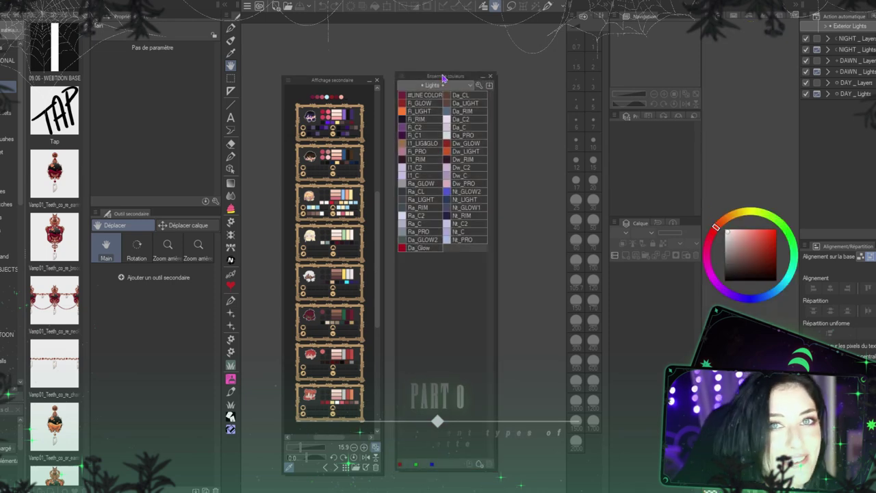
{"action": "left_click_drag", "start_coordinate": [442, 80], "coordinate": [468, 74]}
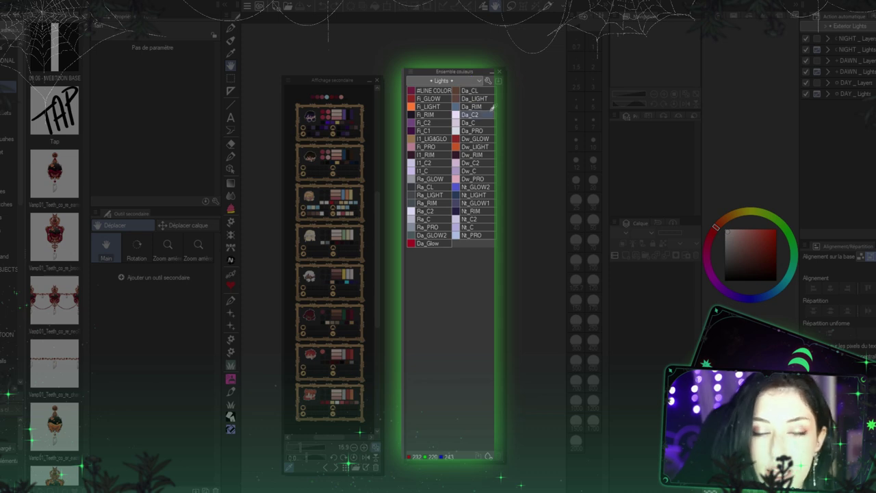
{"action": "left_click", "coordinate": [440, 186]}
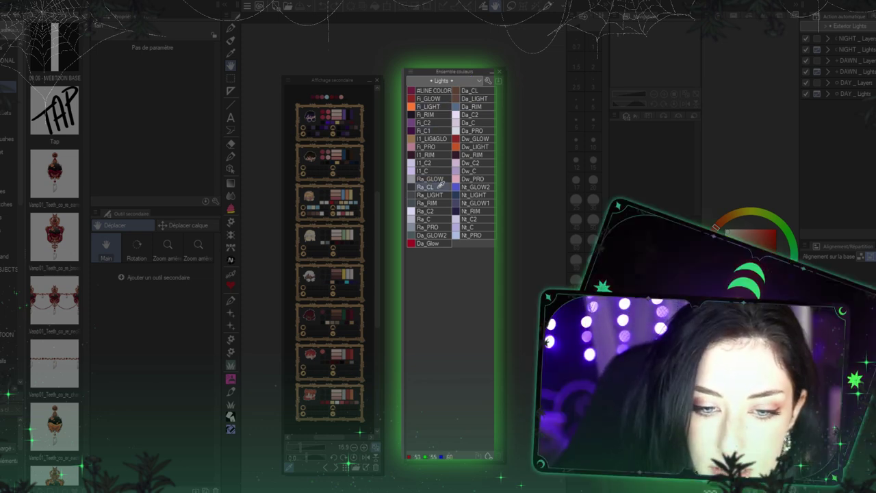
{"action": "left_click", "coordinate": [444, 99]}
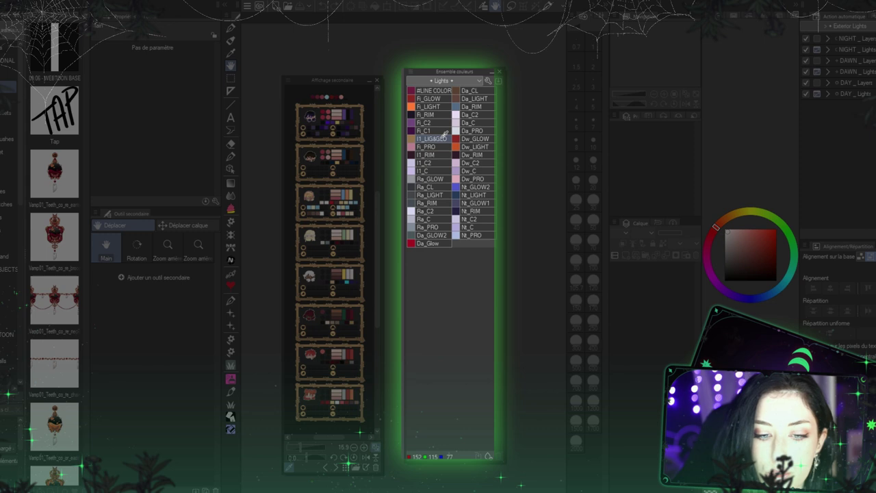
- Switch the colour set to The Wonder Witch and open the palette's options
{"action": "left_click", "coordinate": [454, 82]}
{"action": "left_click", "coordinate": [438, 171]}
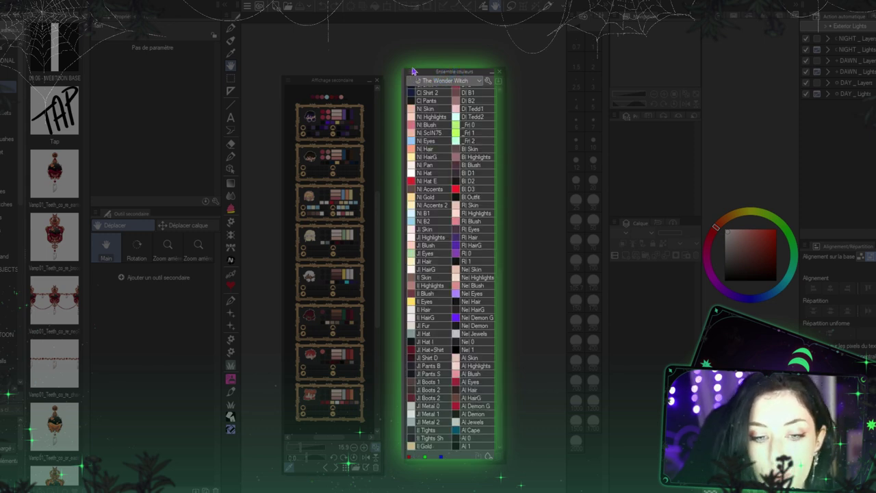
{"action": "left_click", "coordinate": [412, 72]}
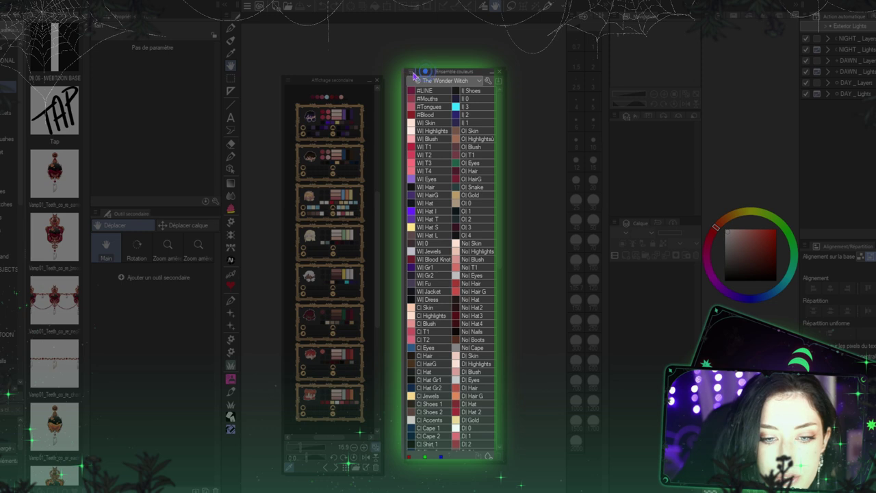
{"action": "left_click", "coordinate": [411, 75]}
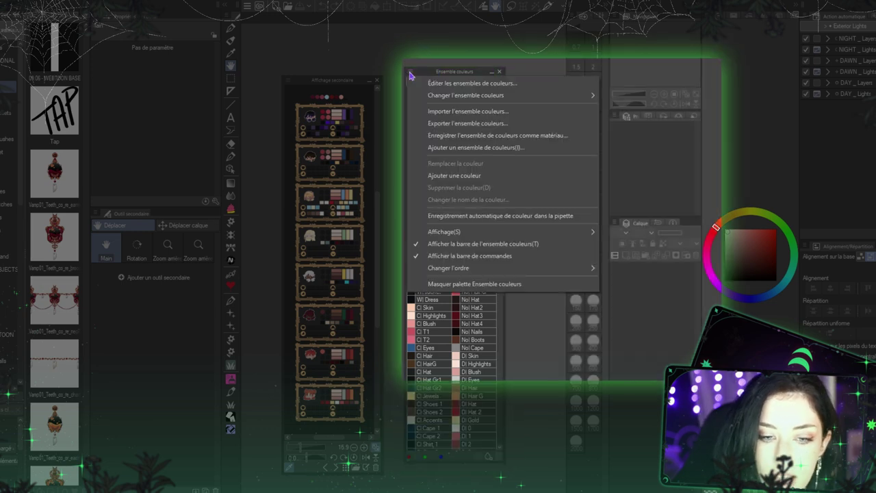
{"action": "mouse_move", "coordinate": [515, 235]}
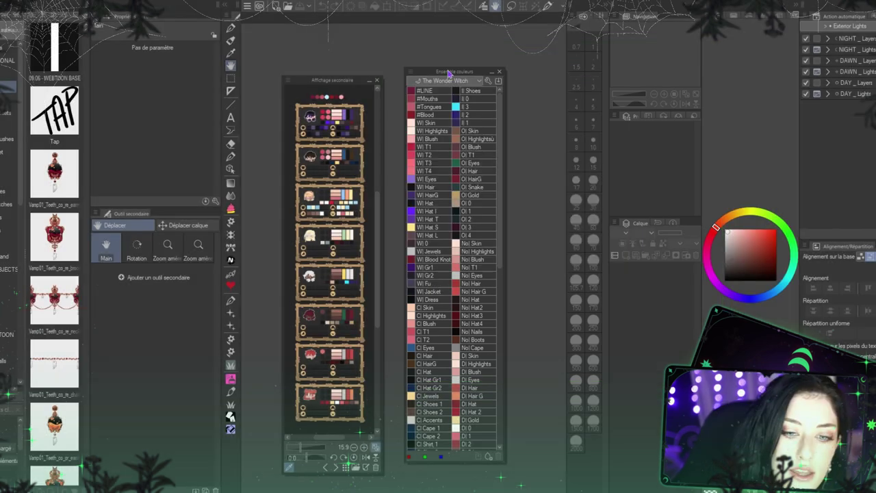
- Arrange the Ensemble couleurs and Affichage secondaire windows side by side, enlarging the Affichage secondaire and its reference image
{"action": "left_click_drag", "start_coordinate": [449, 71], "coordinate": [505, 78]}
{"action": "left_click_drag", "start_coordinate": [337, 82], "coordinate": [402, 74]}
{"action": "left_click_drag", "start_coordinate": [348, 178], "coordinate": [308, 178]}
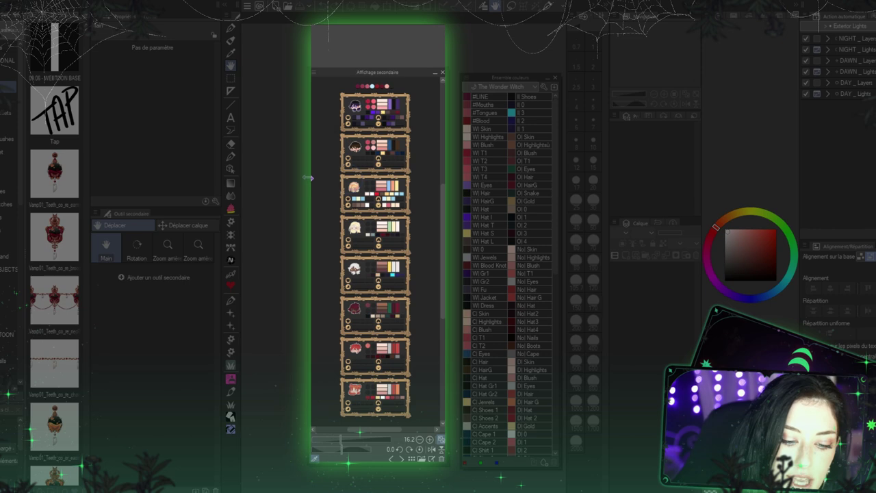
{"action": "left_click_drag", "start_coordinate": [395, 70], "coordinate": [395, 32]}
{"action": "scroll", "coordinate": [424, 377], "scroll_direction": "up", "scroll_amount": 1}
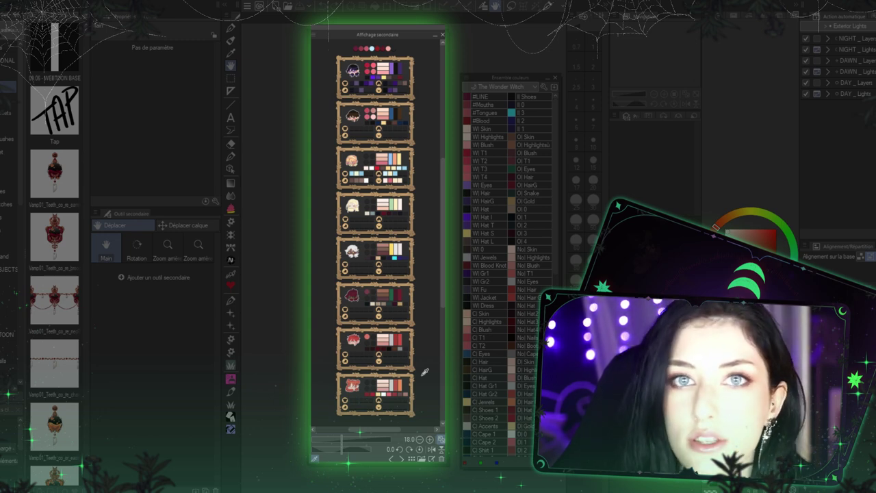
- Examine the character, swatch and prop palette images in the Affichage secondaire window
{"action": "key", "text": "ctrl+plus"}
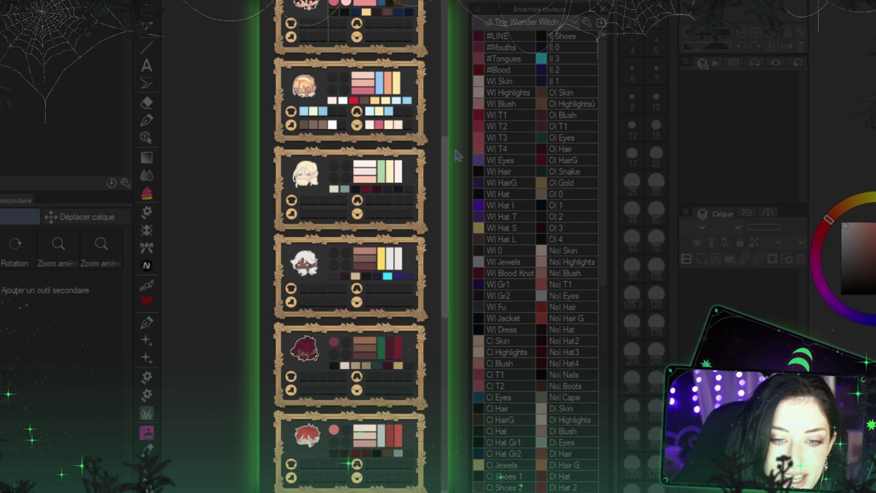
{"action": "left_click_drag", "start_coordinate": [444, 190], "coordinate": [444, 141]}
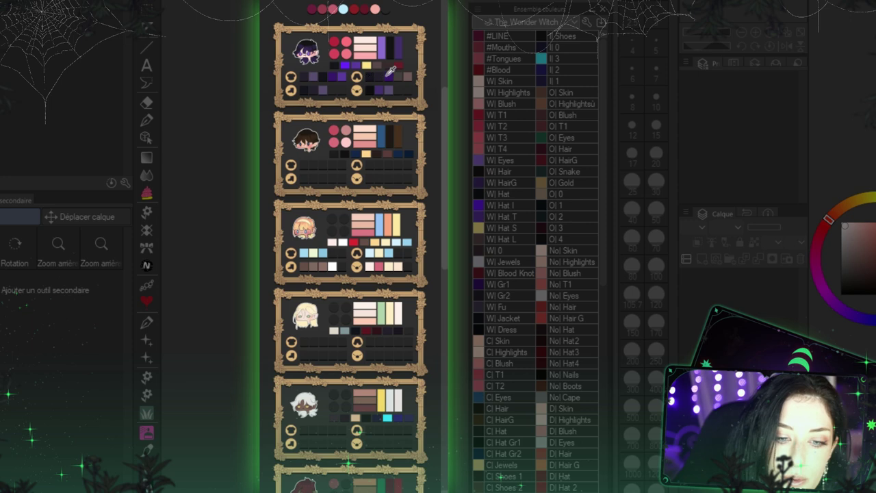
{"action": "scroll", "coordinate": [360, 160], "scroll_direction": "down", "scroll_amount": 10}
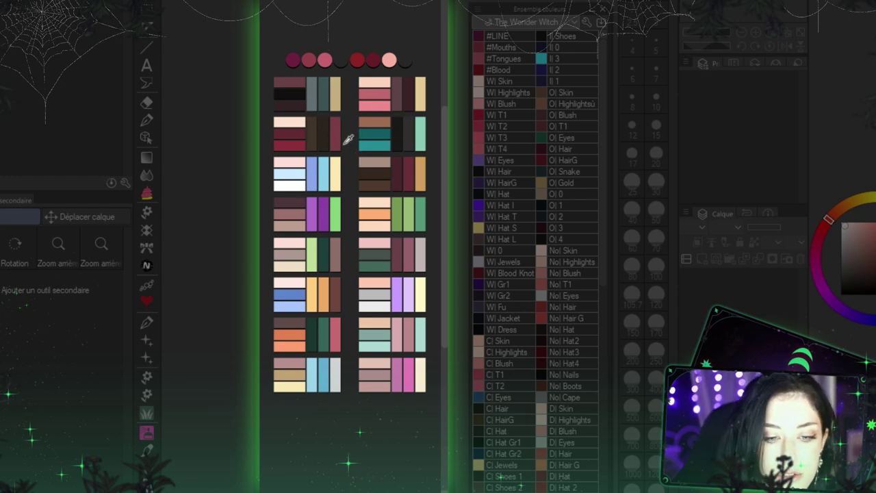
{"action": "key", "text": "ctrl+Tab"}
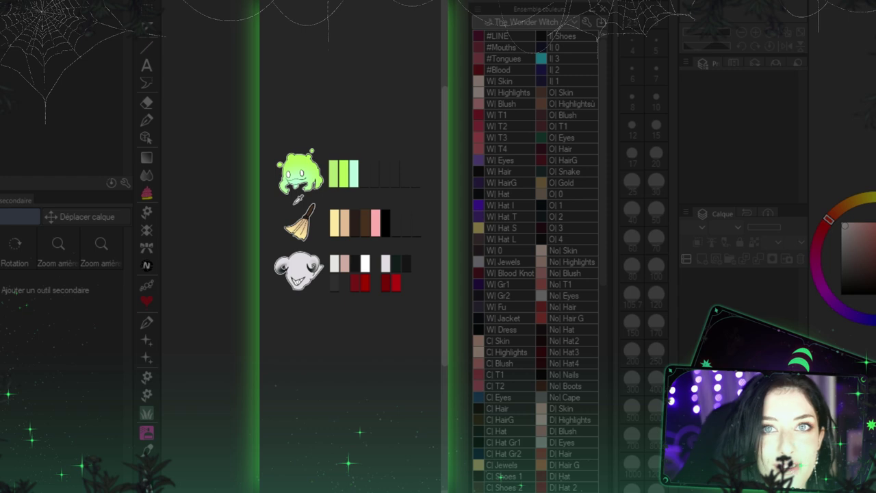
{"action": "key", "text": "ctrl+Tab"}
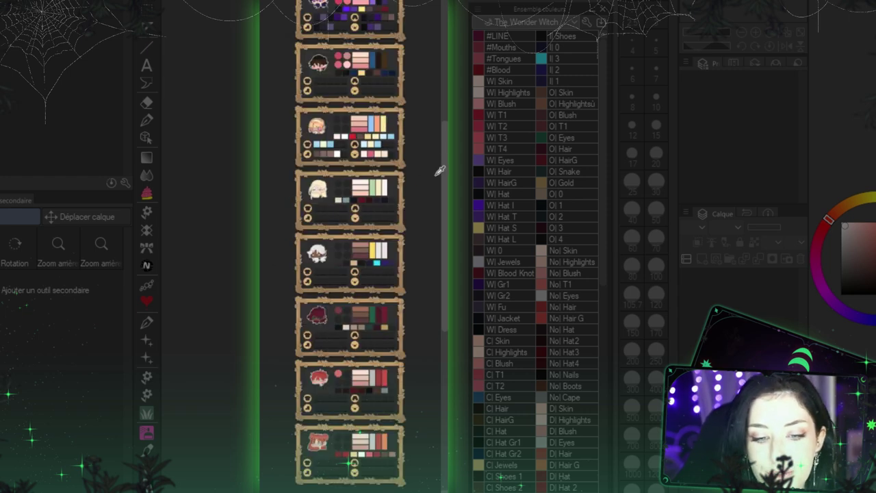
{"action": "left_click_drag", "start_coordinate": [444, 158], "coordinate": [440, 133]}
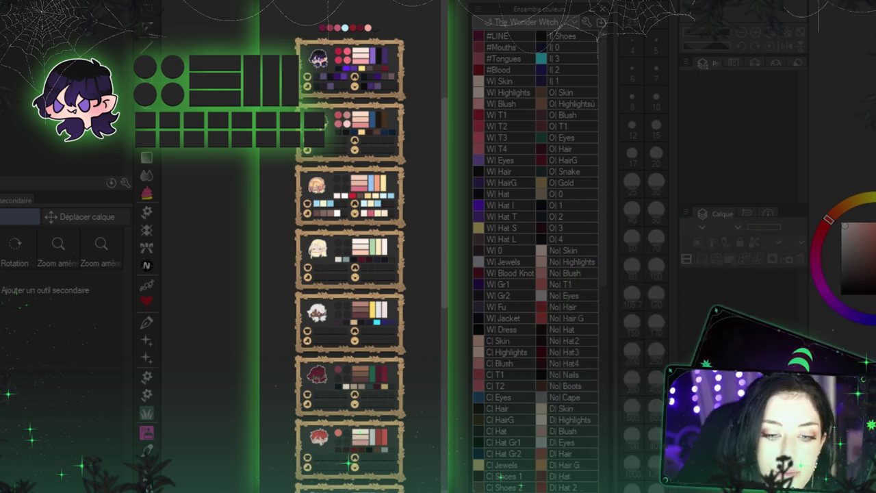
{"action": "left_click_drag", "start_coordinate": [442, 118], "coordinate": [444, 142]}
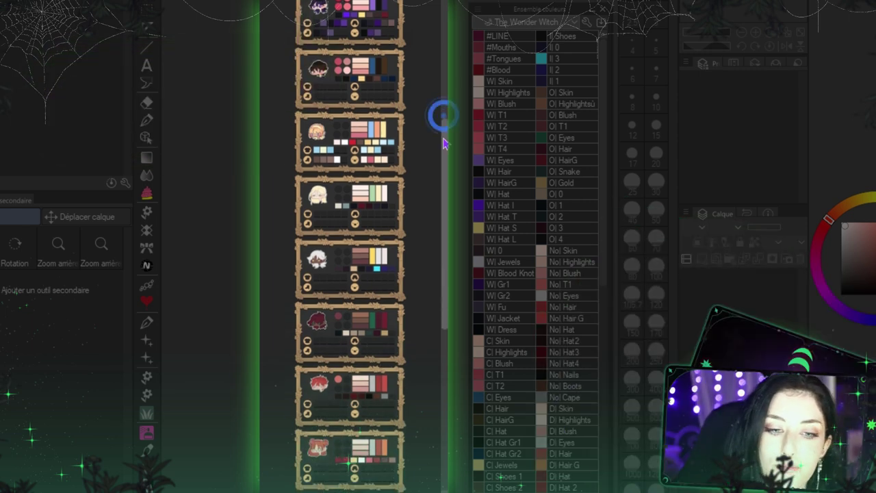
{"action": "scroll", "coordinate": [444, 142], "scroll_direction": "up", "scroll_amount": 2}
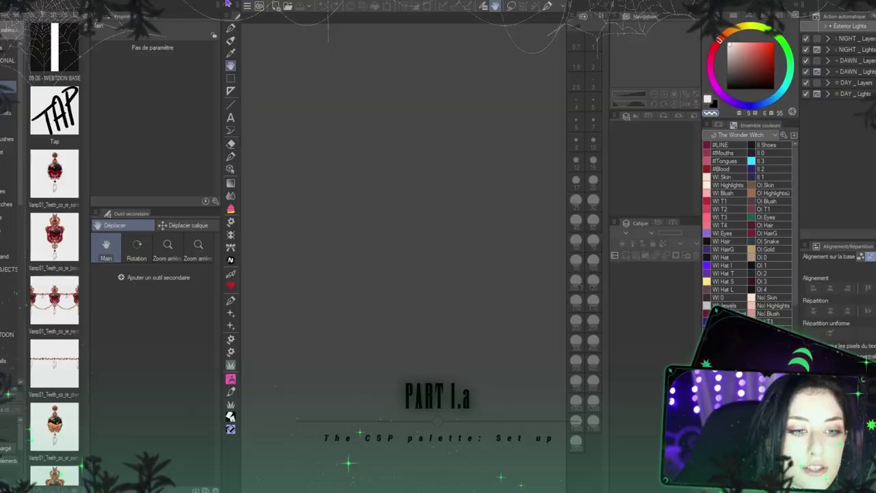
- Hide the docked Ensemble couleurs palette from the workspace
{"action": "left_click", "coordinate": [227, 3]}
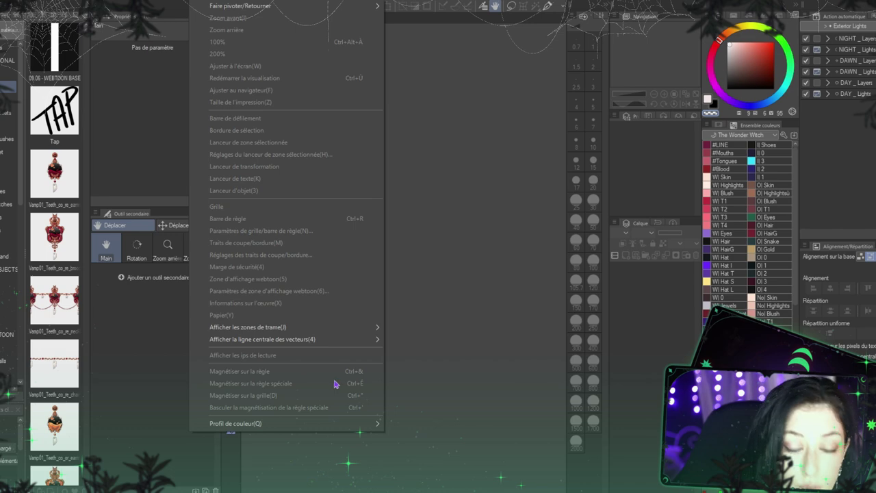
{"action": "left_click", "coordinate": [457, 337]}
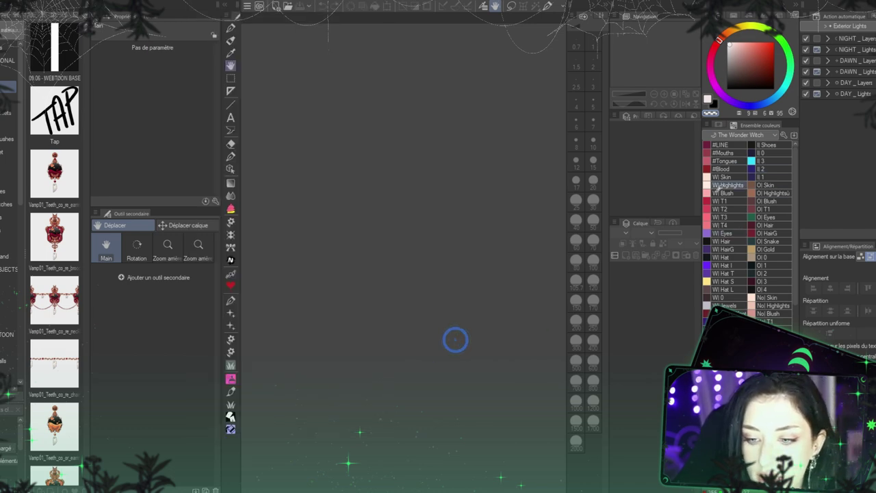
{"action": "left_click_drag", "start_coordinate": [760, 125], "coordinate": [219, 111]}
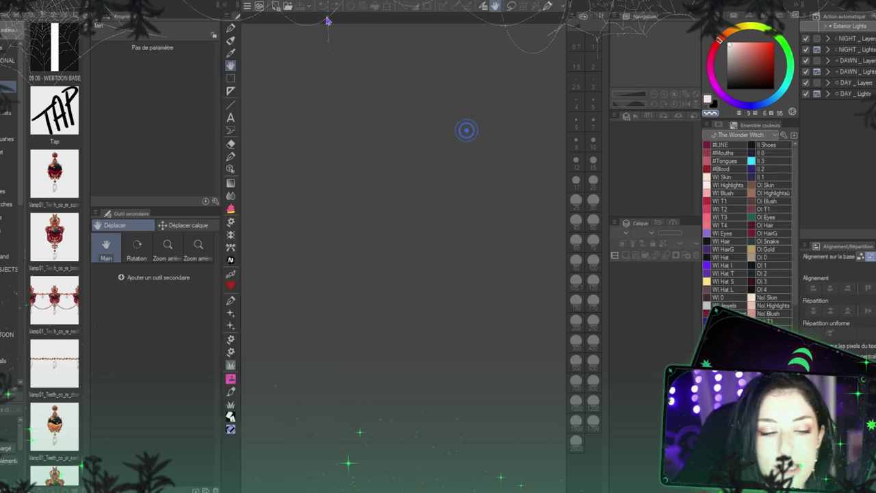
{"action": "left_click", "coordinate": [285, 3]}
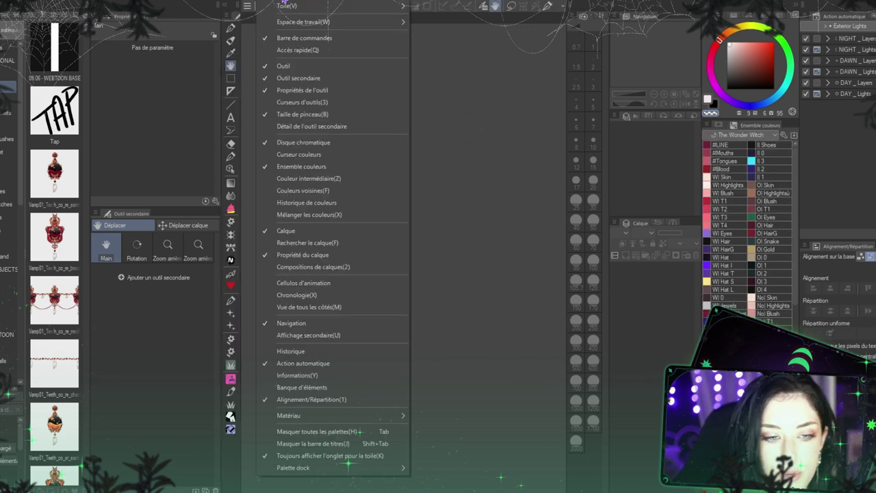
{"action": "left_click", "coordinate": [317, 166]}
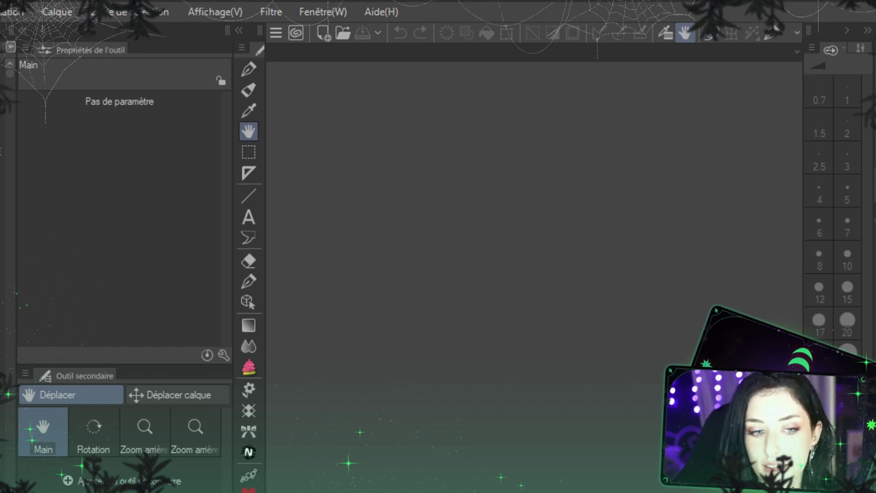
- Show the Ensemble couleurs palette and select the empty set Nouvel ensemble de couleurs
{"action": "left_click", "coordinate": [322, 11]}
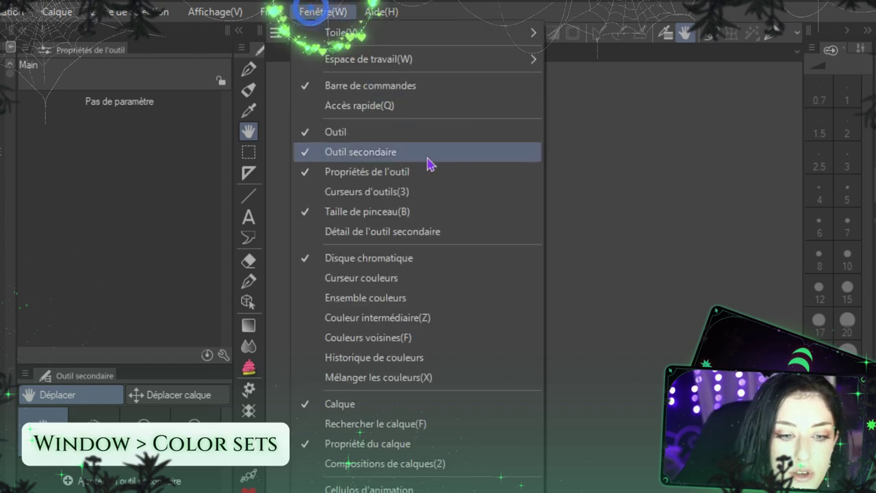
{"action": "left_click", "coordinate": [426, 300]}
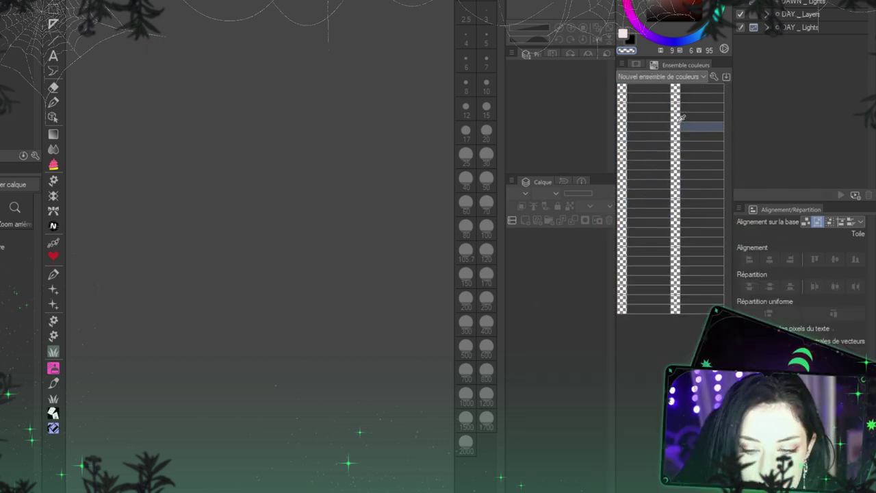
{"action": "left_click", "coordinate": [673, 79]}
{"action": "left_click", "coordinate": [666, 134]}
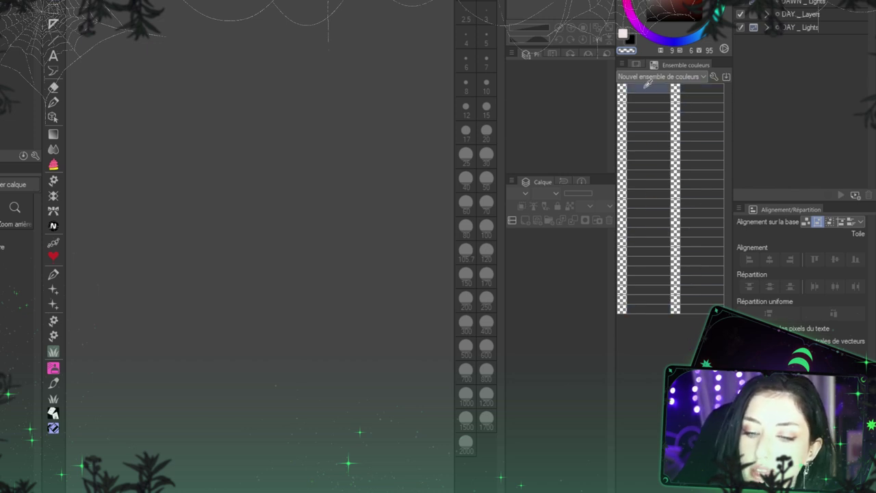
- Try the Taille M swatch size for the colour set display, and reopen the display options
{"action": "left_click", "coordinate": [622, 65]}
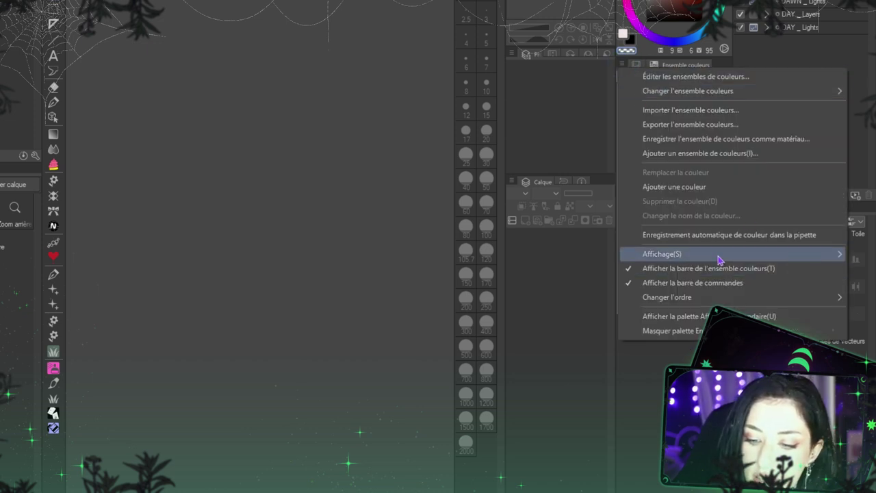
{"action": "mouse_move", "coordinate": [719, 254]}
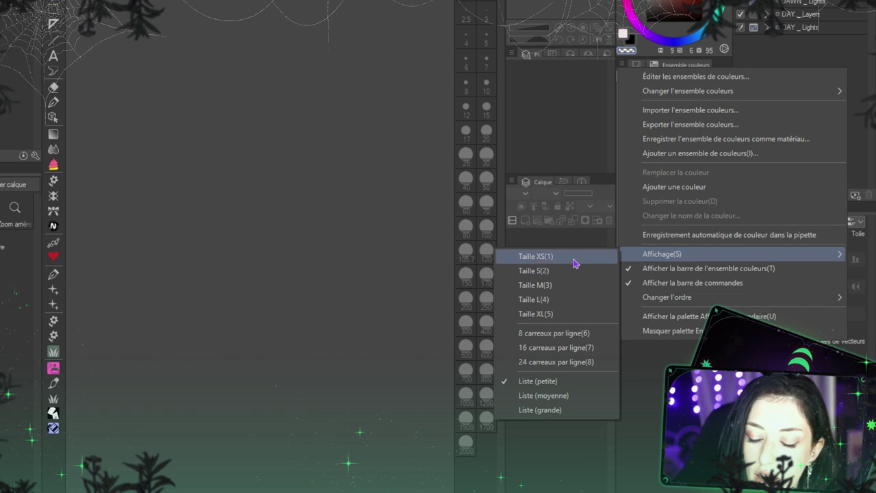
{"action": "left_click", "coordinate": [578, 290]}
{"action": "left_click", "coordinate": [622, 65]}
{"action": "mouse_move", "coordinate": [665, 255]}
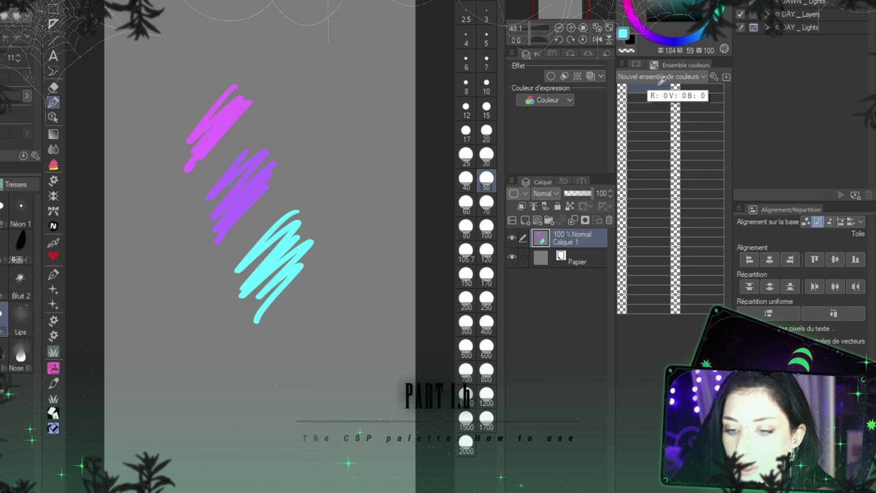
- Name the first empty swatch of the new colour set Skin
{"action": "key", "text": "Return"}
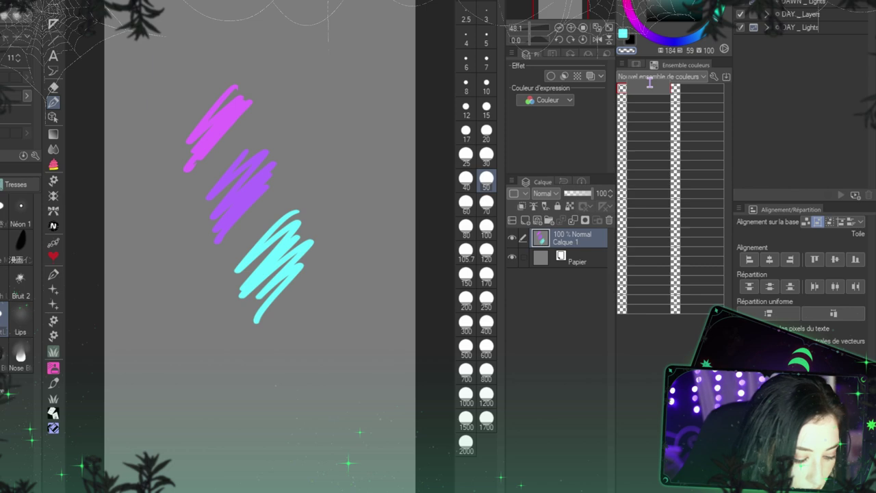
{"action": "type", "text": "Skin"}
{"action": "key", "text": "Return"}
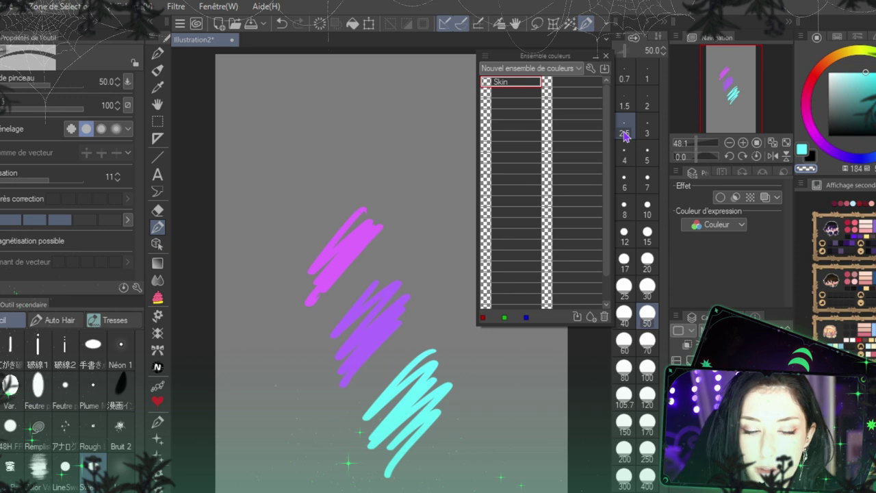
- Turn on automatic registration of eyedropper colours and sample the cyan stroke into the Skin swatch
{"action": "left_click", "coordinate": [485, 56]}
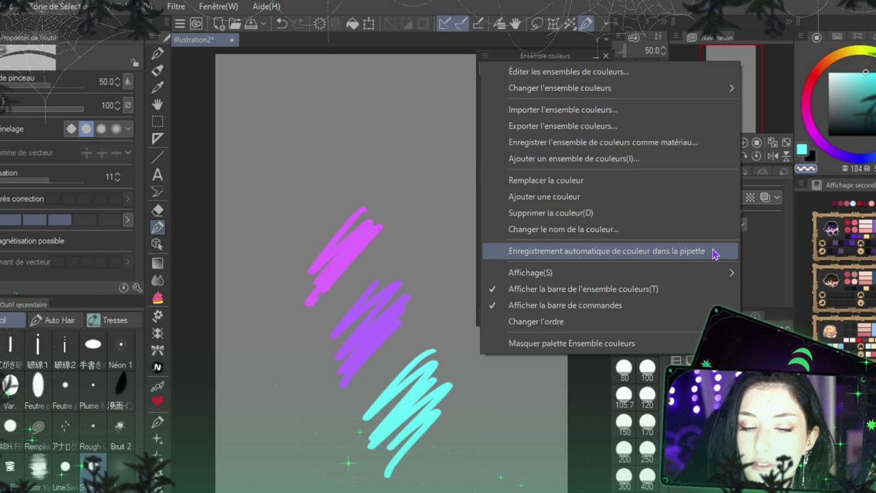
{"action": "left_click", "coordinate": [678, 253]}
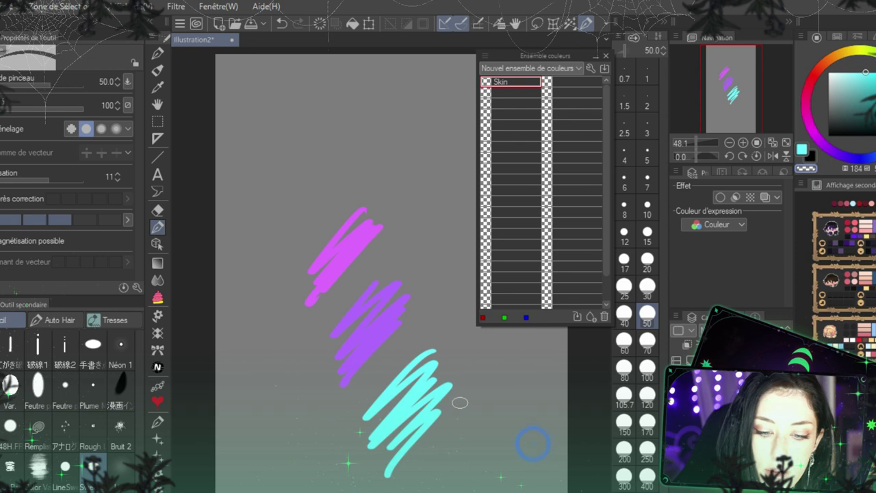
{"action": "key", "text": "i"}
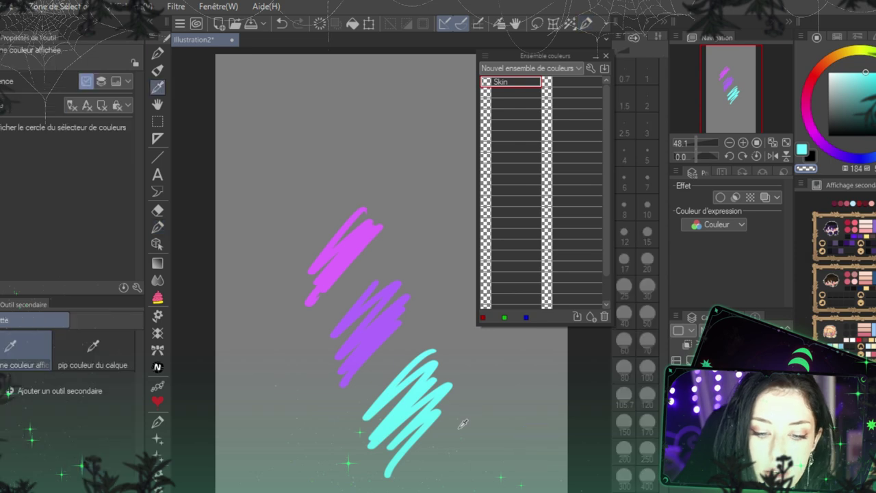
{"action": "left_click", "coordinate": [425, 381]}
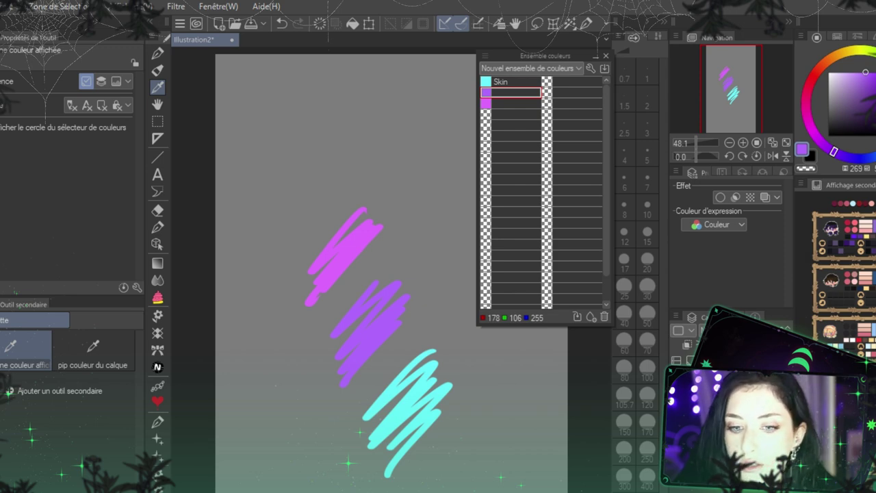
- Resample the cyan and purple strokes on the canvas to select their matching swatches in the colour set
{"action": "left_click", "coordinate": [413, 401]}
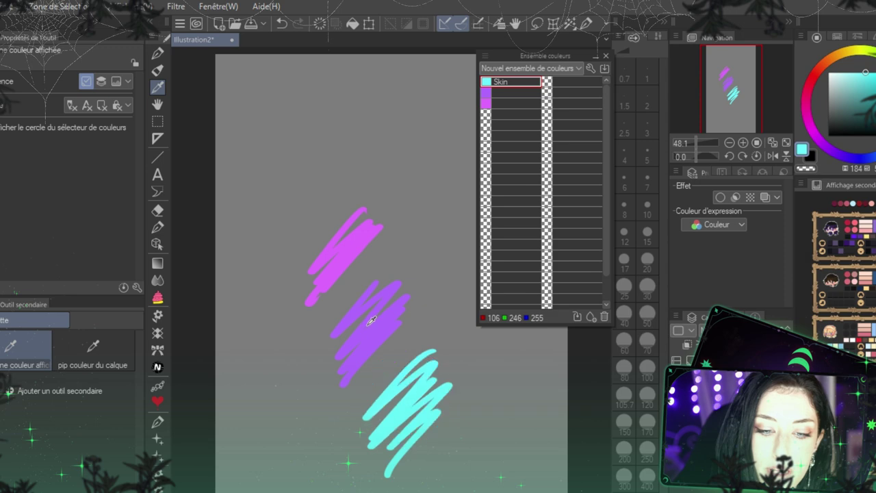
{"action": "left_click", "coordinate": [370, 332]}
{"action": "left_click", "coordinate": [417, 380]}
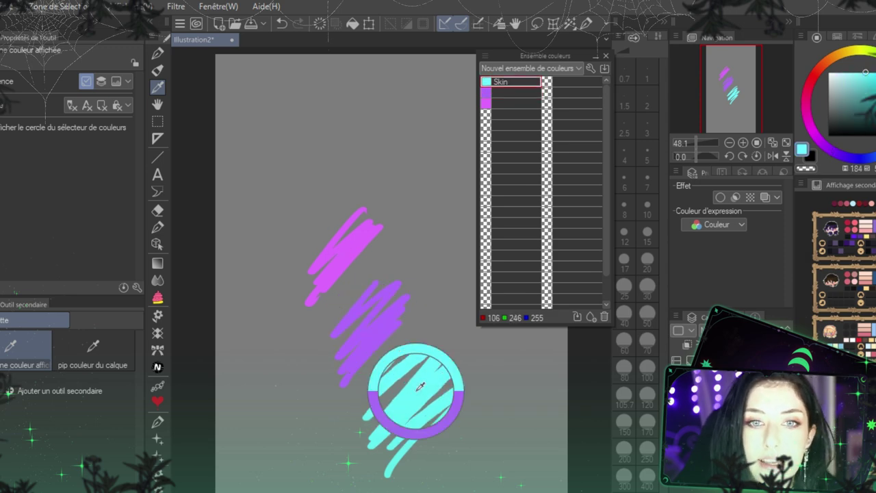
{"action": "left_click", "coordinate": [485, 57]}
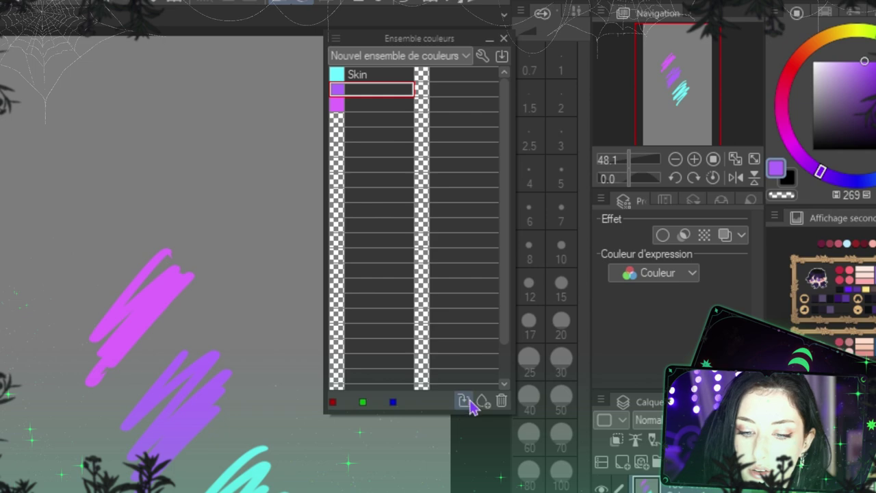
- Pick a crimson pink with hue 346 and replace the purple swatch below Skin with it
{"action": "left_click", "coordinate": [784, 87]}
{"action": "left_click", "coordinate": [784, 84]}
{"action": "mouse_move", "coordinate": [868, 65]}
{"action": "left_mouse_down"}
{"action": "mouse_move", "coordinate": [874, 71]}
{"action": "mouse_move", "coordinate": [875, 63]}
{"action": "left_mouse_up"}
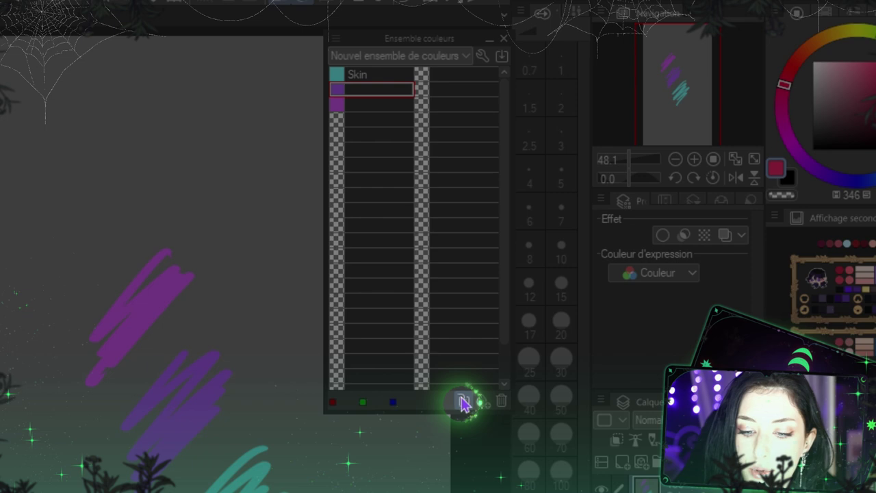
{"action": "left_click", "coordinate": [464, 403]}
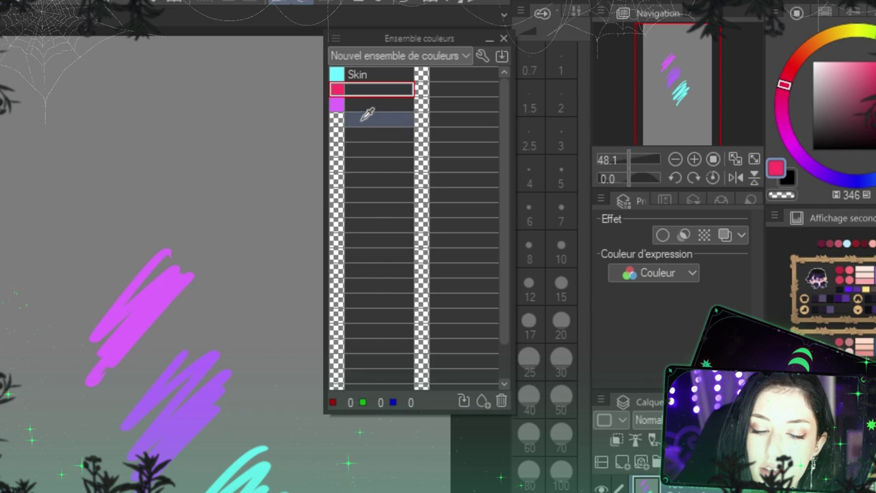
- Add a light salmon colour with hue 9 as a new swatch below Skin, and delete that swatch again
{"action": "left_click_drag", "start_coordinate": [837, 77], "coordinate": [836, 61]}
{"action": "left_click_drag", "start_coordinate": [785, 77], "coordinate": [794, 61]}
{"action": "mouse_move", "coordinate": [847, 71]}
{"action": "left_mouse_down"}
{"action": "mouse_move", "coordinate": [856, 72]}
{"action": "mouse_move", "coordinate": [848, 23]}
{"action": "mouse_move", "coordinate": [846, 61]}
{"action": "left_mouse_up"}
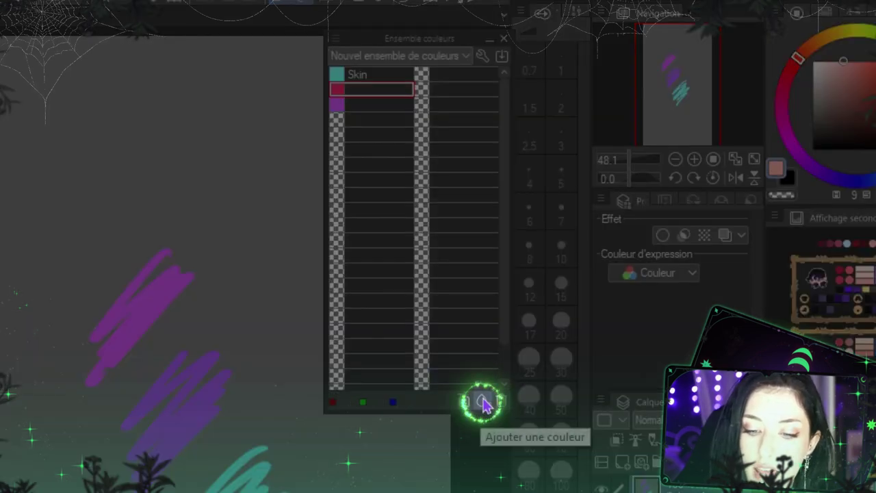
{"action": "left_click", "coordinate": [483, 403]}
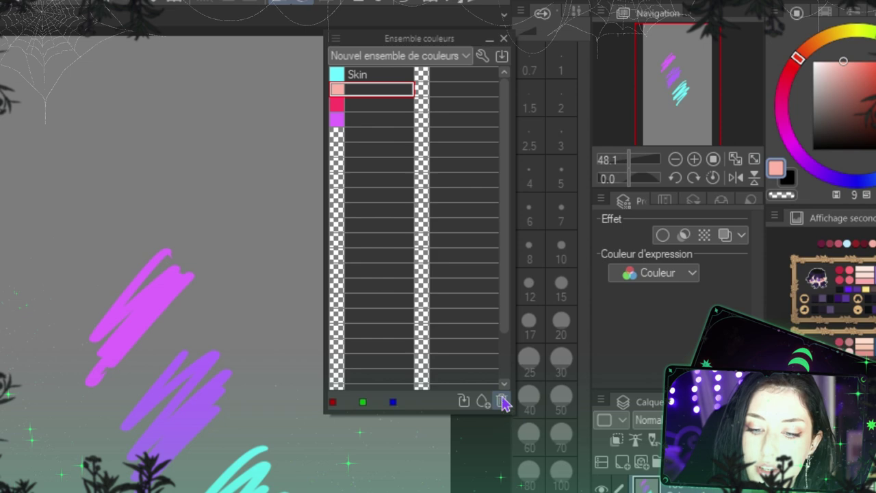
{"action": "left_click", "coordinate": [503, 403]}
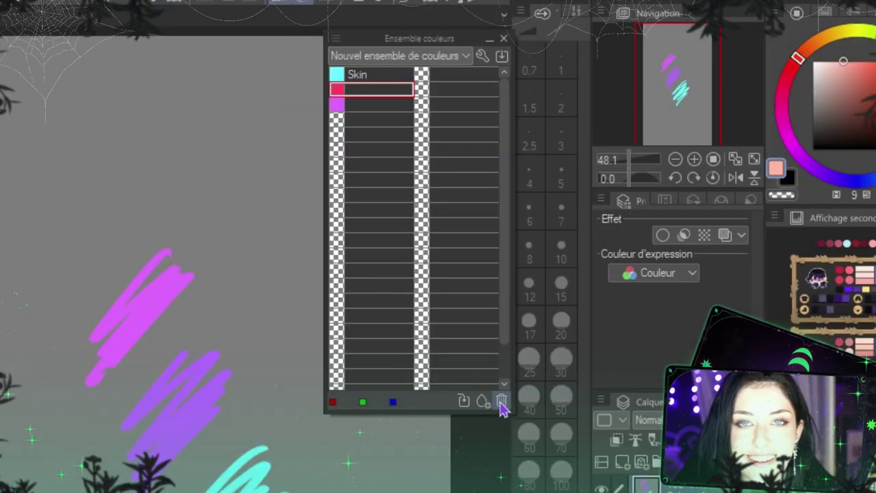
- View the FANTASY and BLONDIE colour sets and return to Nouvel ensemble de couleurs
{"action": "left_click", "coordinate": [456, 57]}
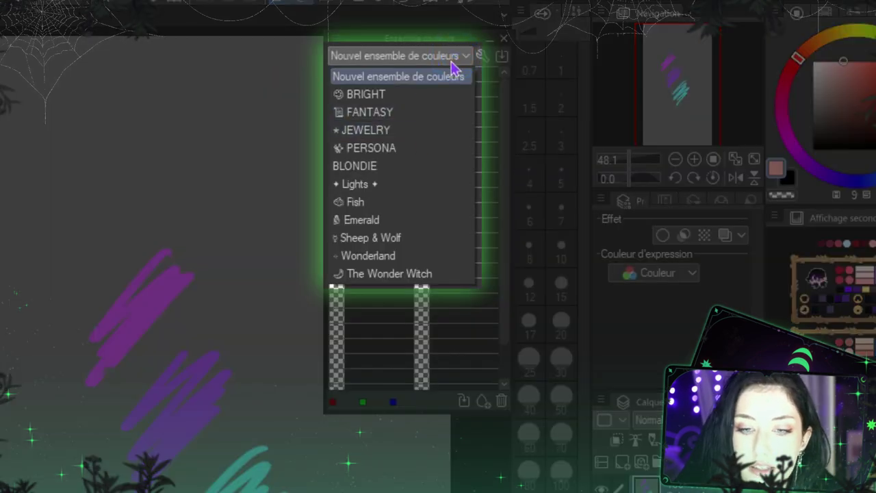
{"action": "left_click", "coordinate": [391, 115]}
{"action": "left_click", "coordinate": [397, 55]}
{"action": "left_click", "coordinate": [391, 165]}
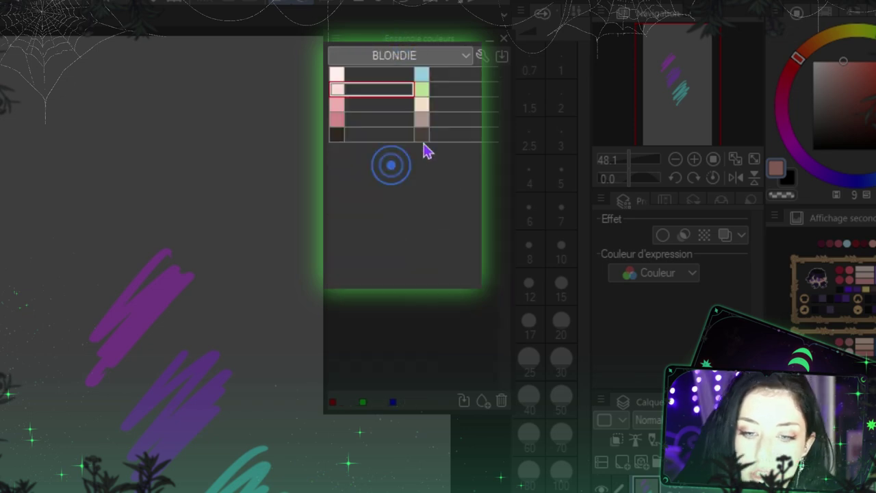
{"action": "left_click", "coordinate": [438, 58]}
{"action": "left_click", "coordinate": [410, 76]}
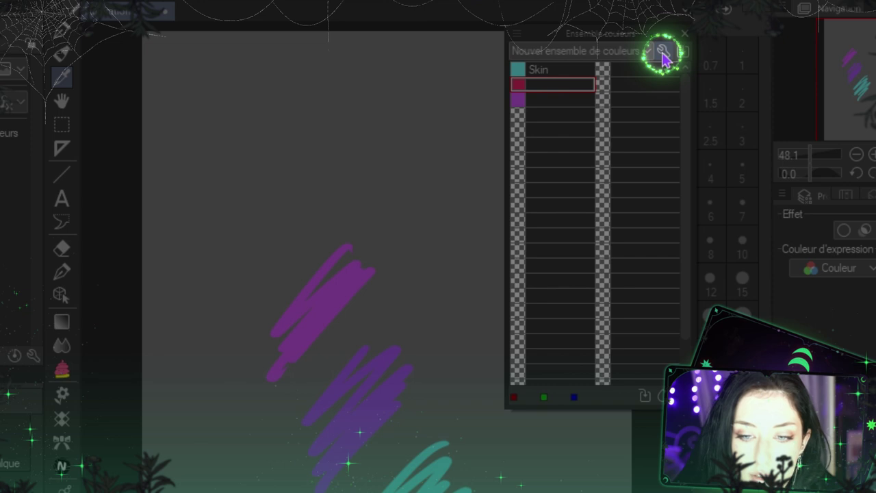
- Edit the list of colour sets and move Nouvel ensemble de couleurs to its end, below The Wonder Witch
{"action": "left_click", "coordinate": [662, 52]}
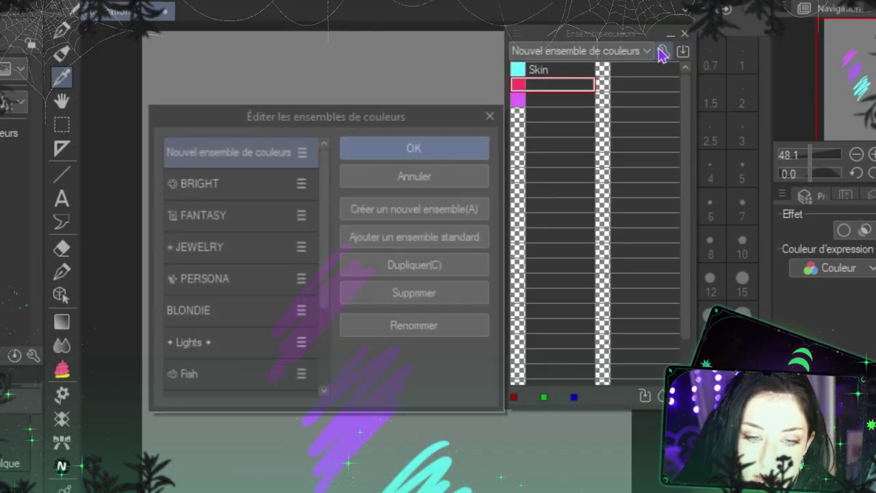
{"action": "left_click_drag", "start_coordinate": [300, 150], "coordinate": [284, 387]}
{"action": "left_click_drag", "start_coordinate": [322, 281], "coordinate": [325, 395]}
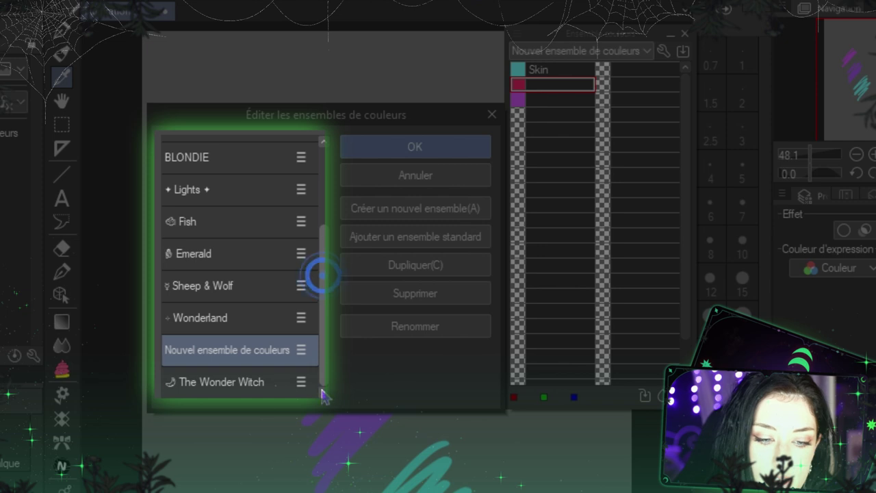
{"action": "left_click_drag", "start_coordinate": [301, 350], "coordinate": [276, 397]}
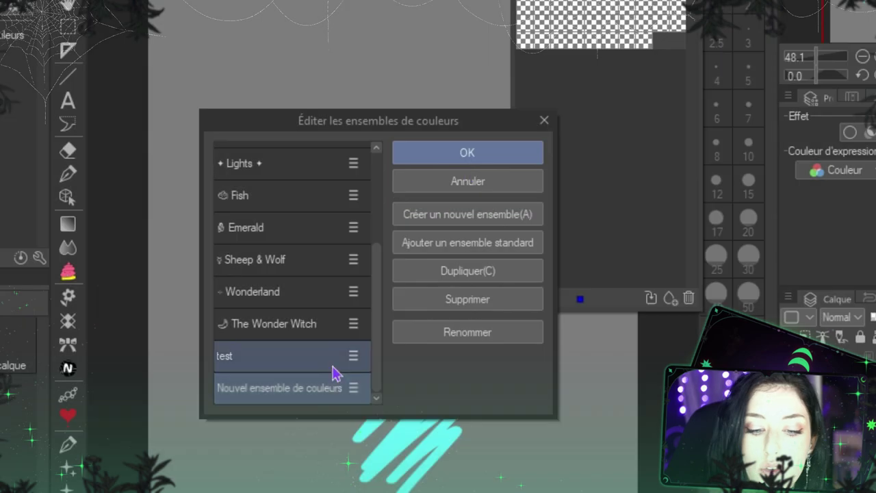
- Try deleting the colour set test from the list, and cancel the edit
{"action": "left_click", "coordinate": [317, 364]}
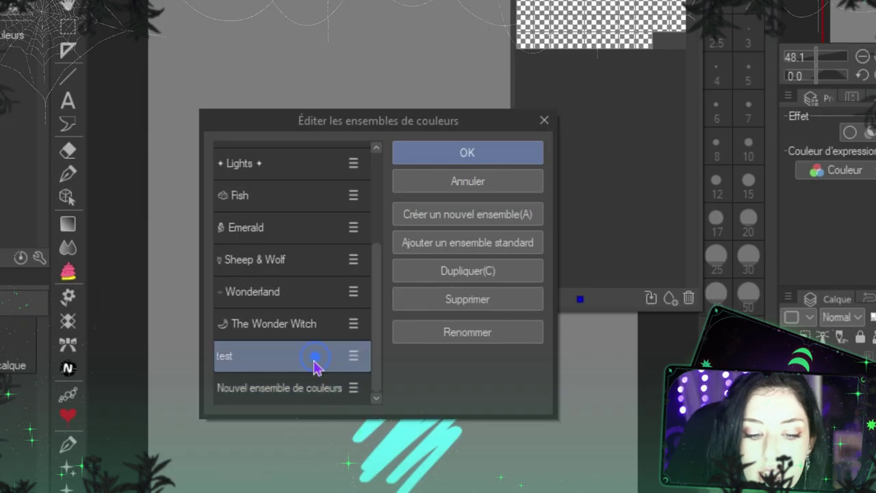
{"action": "left_click", "coordinate": [471, 305]}
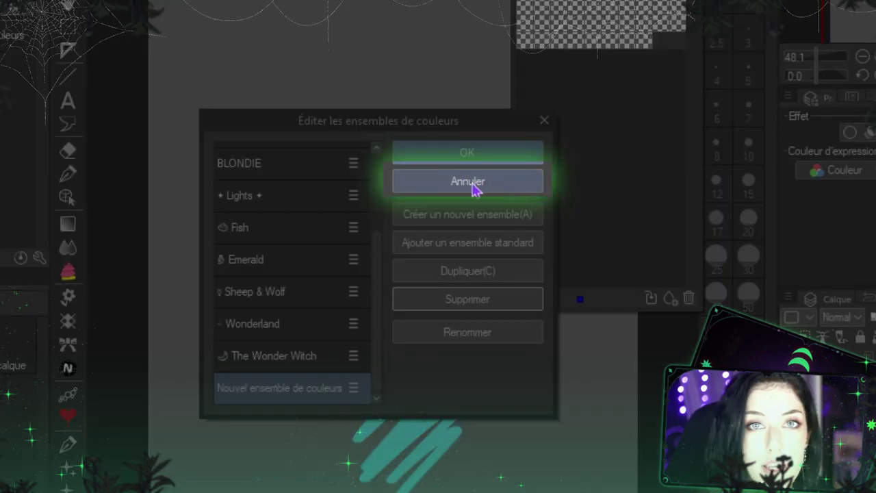
{"action": "left_click", "coordinate": [472, 182]}
- Display Nouvel ensemble de couleurs in the palette and open the dialog for adding a colour set
{"action": "left_click", "coordinate": [606, 50]}
{"action": "left_click", "coordinate": [575, 282]}
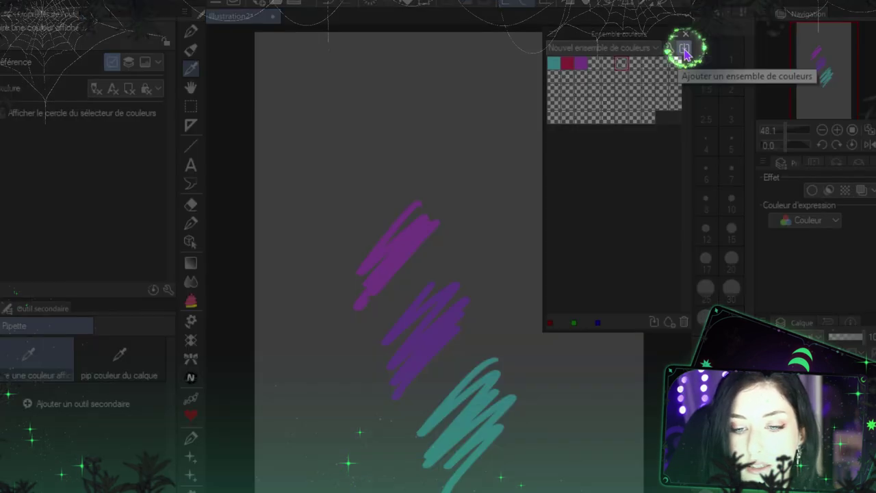
{"action": "left_click", "coordinate": [684, 51]}
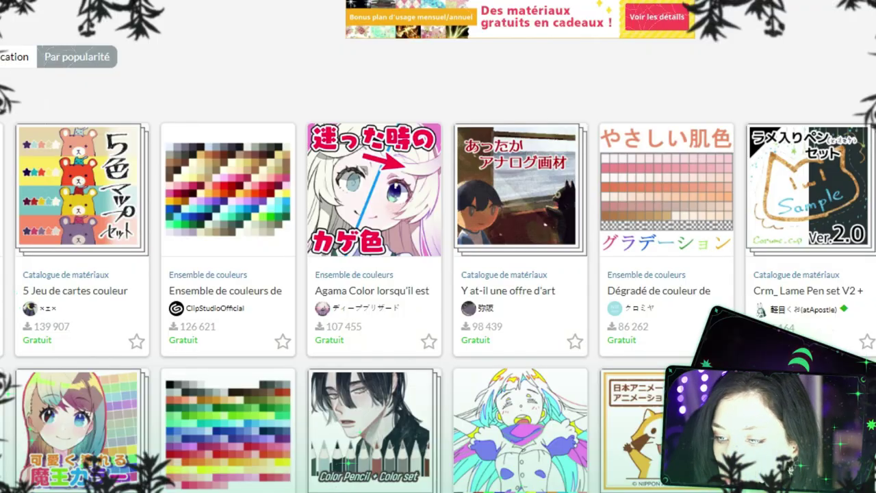
- Find and download the free Pastel Color Set from Clip Studio Assets, and add it to the colour set palette
{"action": "scroll", "coordinate": [708, 260], "scroll_direction": "down", "scroll_amount": 5}
{"action": "scroll", "coordinate": [438, 246], "scroll_direction": "down", "scroll_amount": 4}
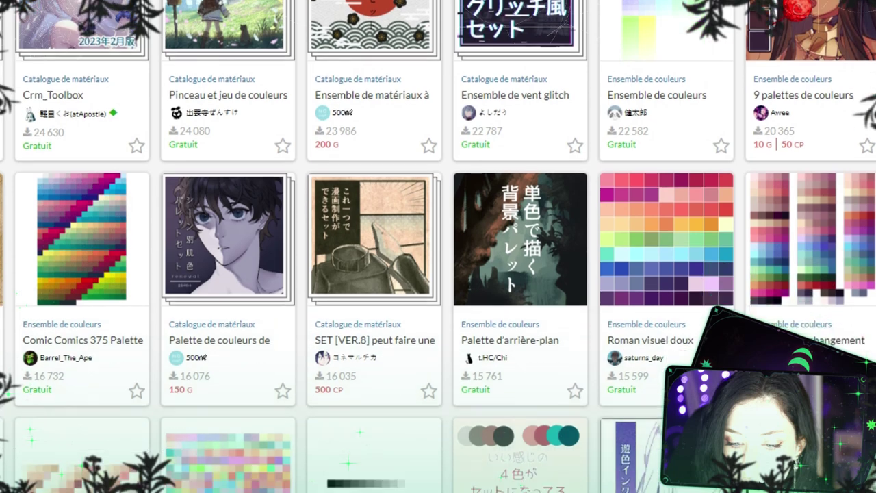
{"action": "scroll", "coordinate": [439, 247], "scroll_direction": "down", "scroll_amount": 4}
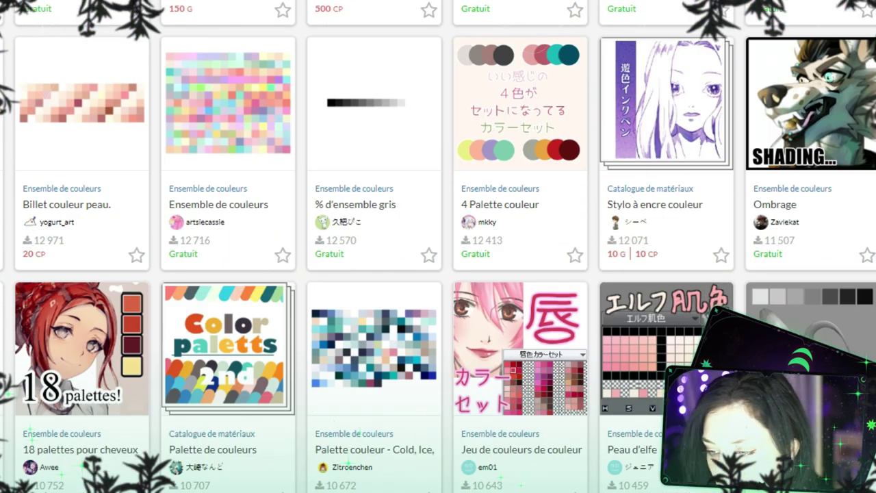
{"action": "scroll", "coordinate": [243, 411], "scroll_direction": "up", "scroll_amount": 5}
{"action": "left_click", "coordinate": [240, 412]}
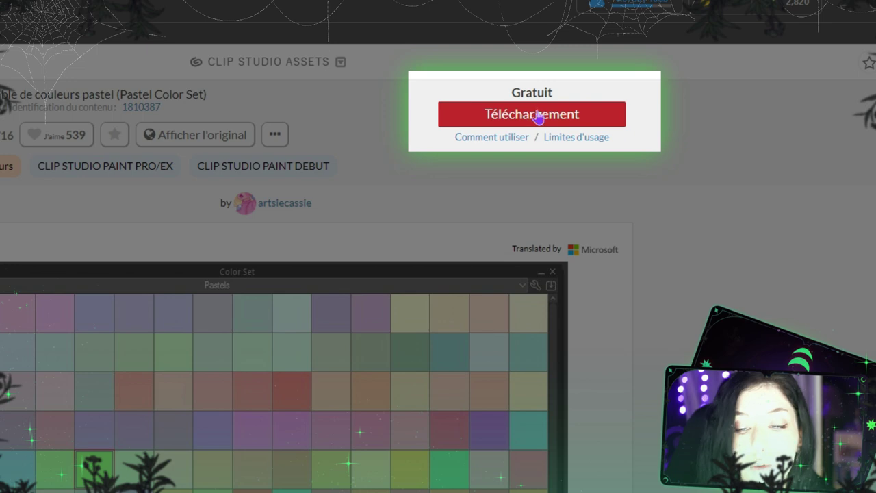
{"action": "left_click", "coordinate": [538, 116]}
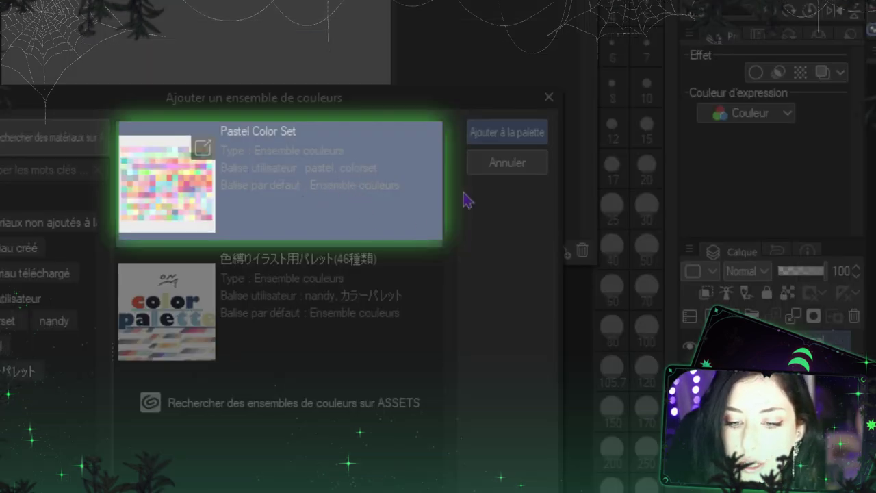
{"action": "left_click", "coordinate": [509, 135]}
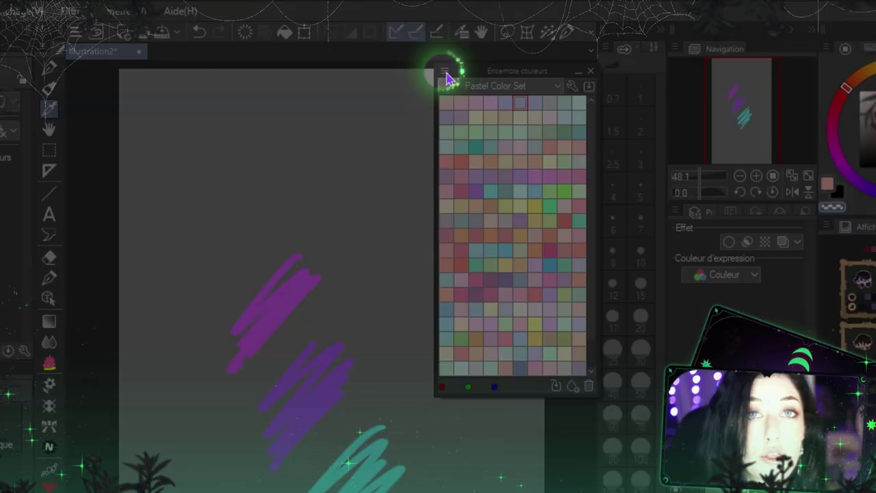
- Examine the options for editing and switching colour sets, with Pastel Color Set as the chosen set
{"action": "left_click", "coordinate": [444, 72]}
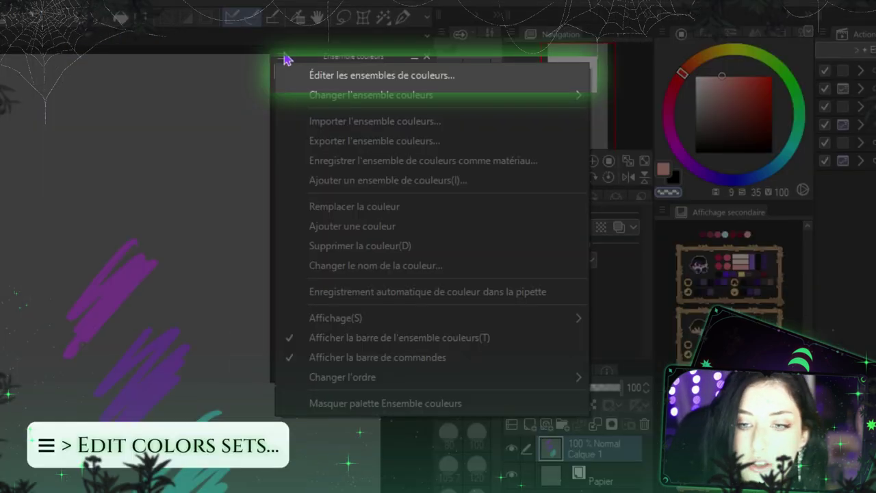
{"action": "left_click", "coordinate": [427, 83]}
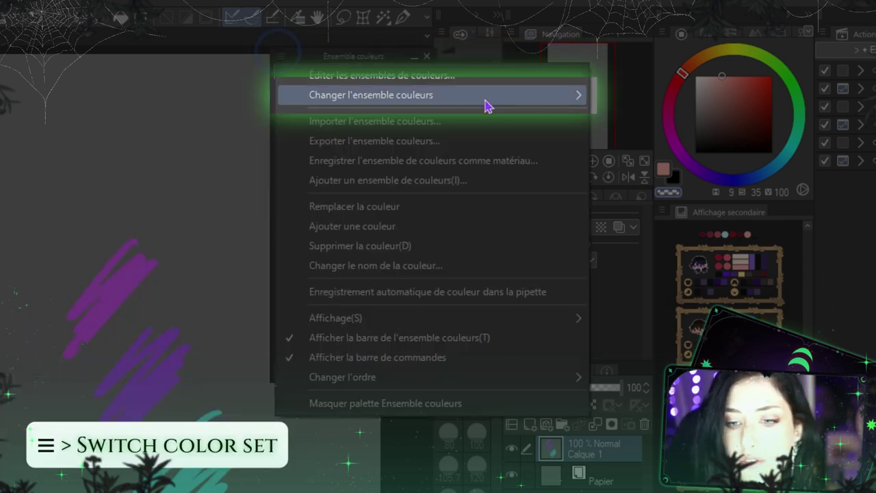
{"action": "mouse_move", "coordinate": [478, 103]}
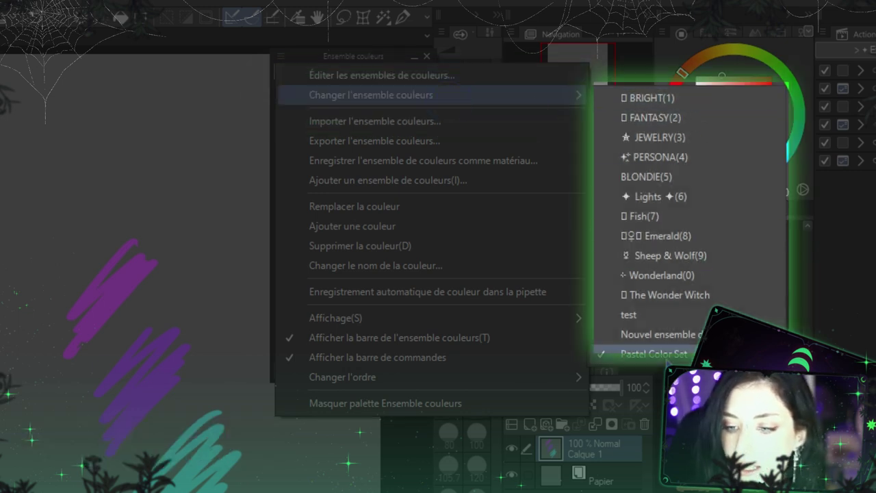
{"action": "left_click", "coordinate": [653, 354]}
{"action": "left_click", "coordinate": [369, 73]}
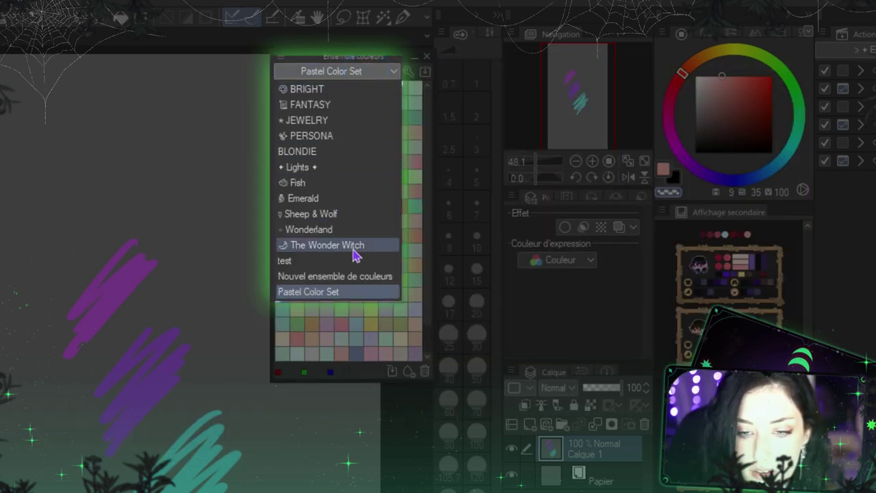
{"action": "left_click", "coordinate": [334, 53]}
- Import the colour set file Wonderland.cls from the Wonderland in a Descent folder
{"action": "left_click", "coordinate": [284, 61]}
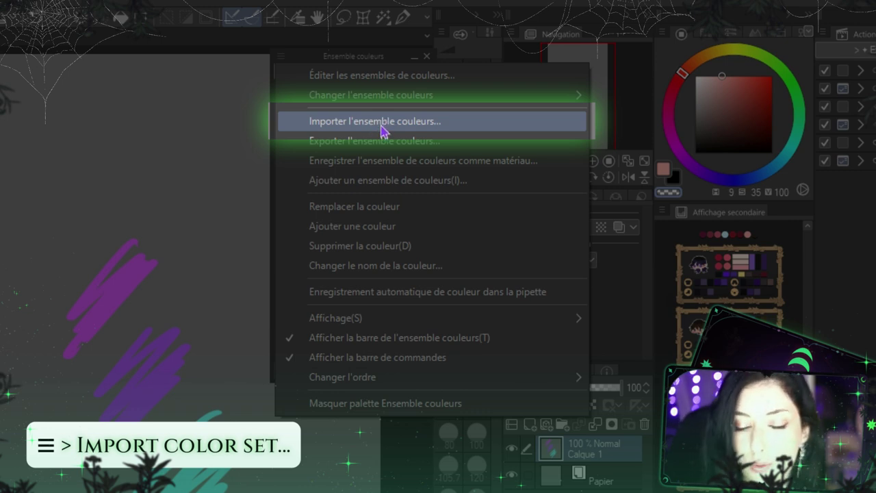
{"action": "left_click", "coordinate": [382, 132]}
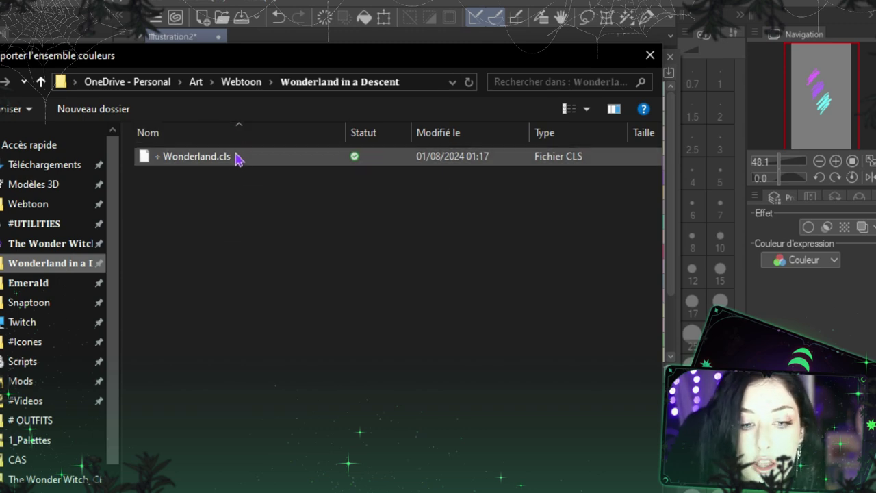
{"action": "double_click", "coordinate": [198, 166]}
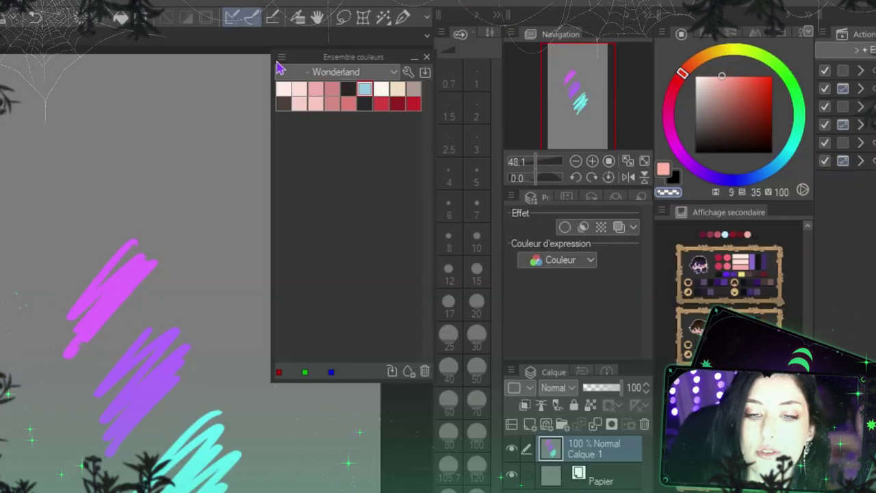
- Open the export of the Wonderland colour set
{"action": "left_click", "coordinate": [282, 60]}
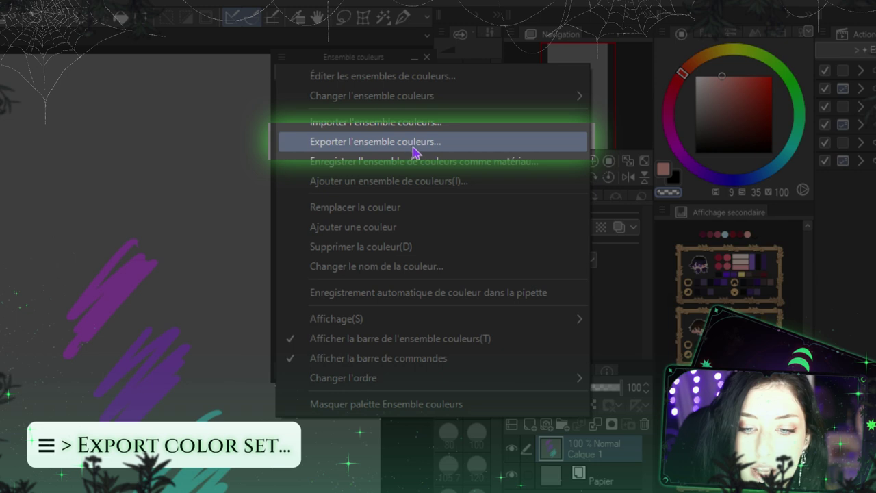
{"action": "left_click", "coordinate": [410, 144]}
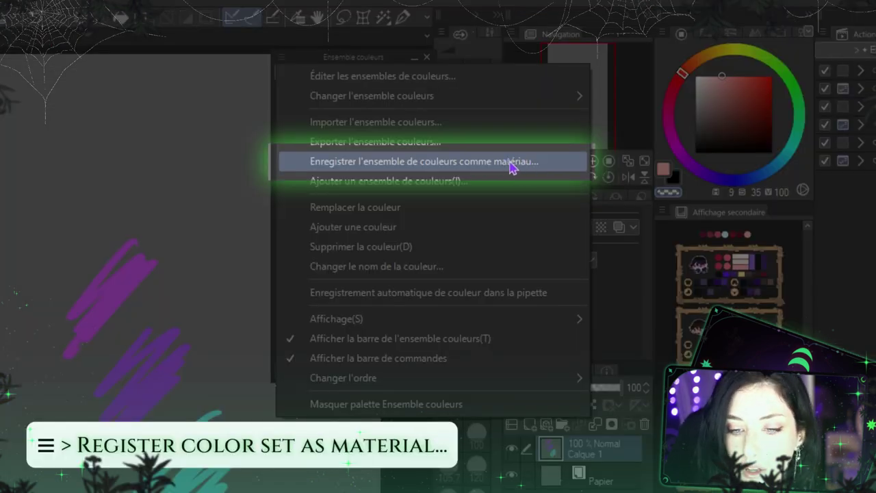
- Register the Wonderland colour set as a material in the PERSONAL folder, and add that material to the colour set palette
{"action": "left_click", "coordinate": [510, 167]}
{"action": "left_click", "coordinate": [502, 130]}
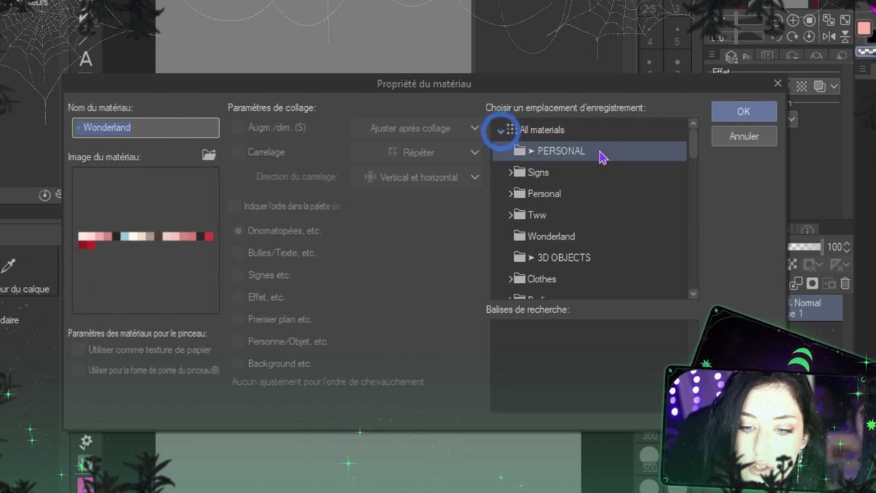
{"action": "left_click", "coordinate": [601, 149]}
{"action": "left_click", "coordinate": [720, 119]}
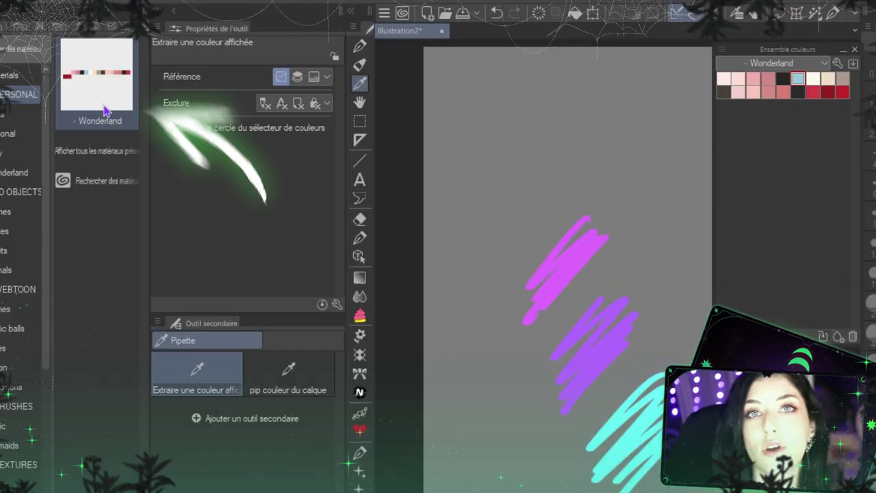
{"action": "left_click_drag", "start_coordinate": [99, 75], "coordinate": [787, 204]}
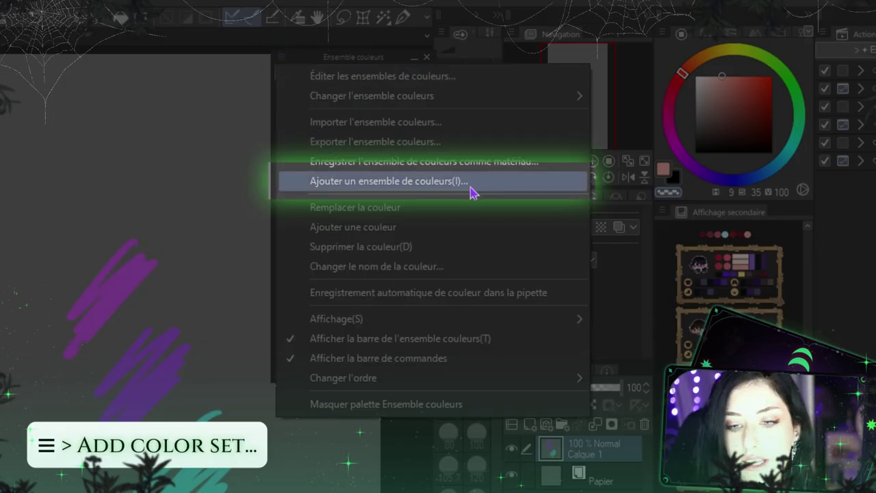
- Examine the palette options for adding colour sets, replacing, adding and deleting colours, and registering eyedropper colours automatically
{"action": "left_click", "coordinate": [375, 50]}
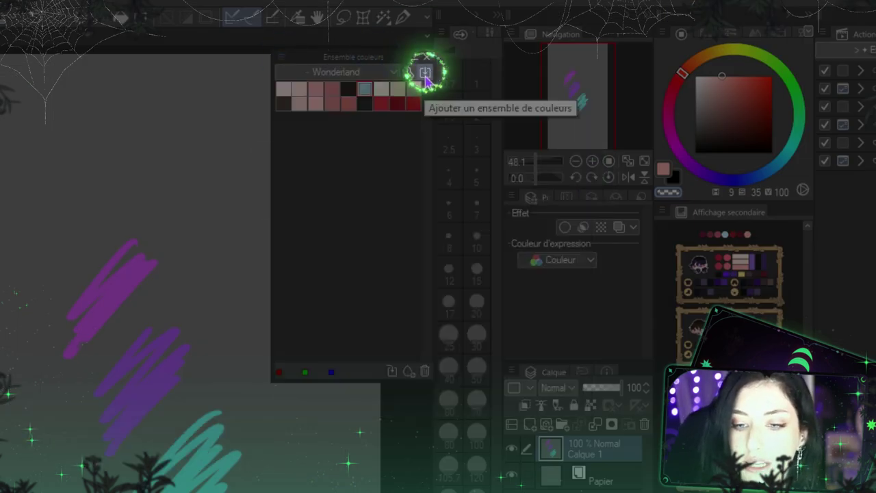
{"action": "left_click", "coordinate": [424, 74]}
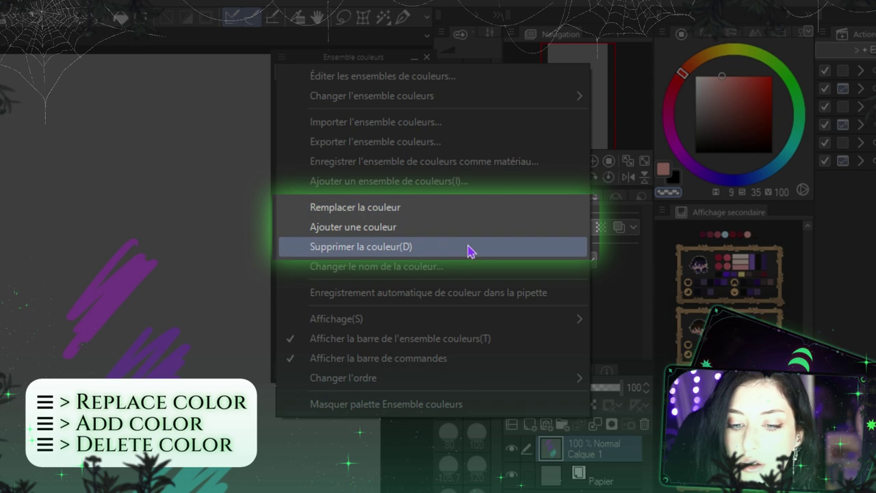
{"action": "left_click", "coordinate": [378, 59]}
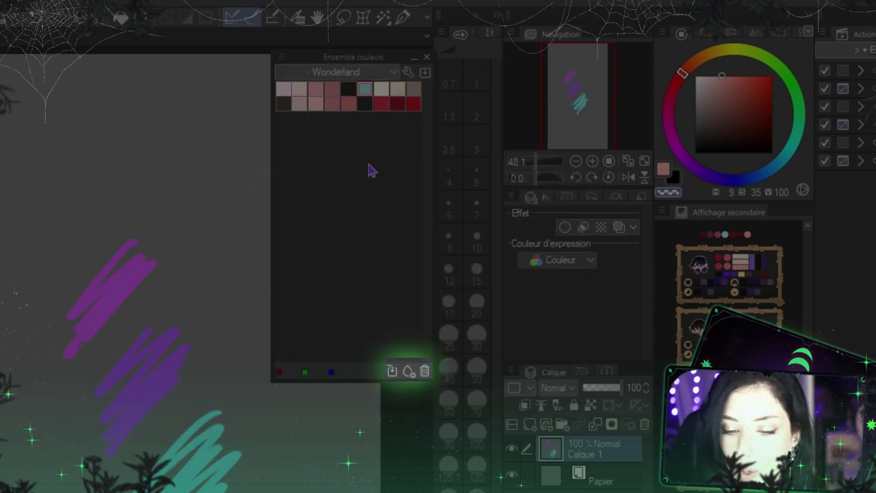
{"action": "left_click", "coordinate": [290, 71]}
{"action": "left_click", "coordinate": [449, 270]}
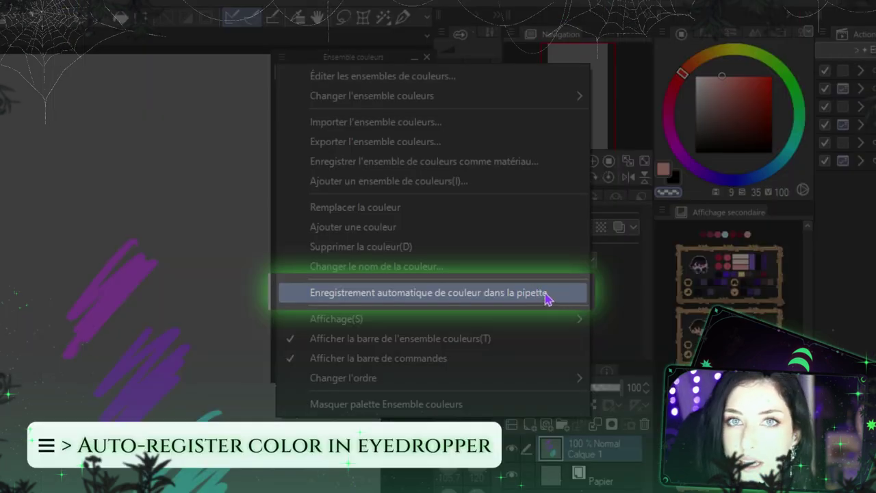
{"action": "mouse_move", "coordinate": [538, 319]}
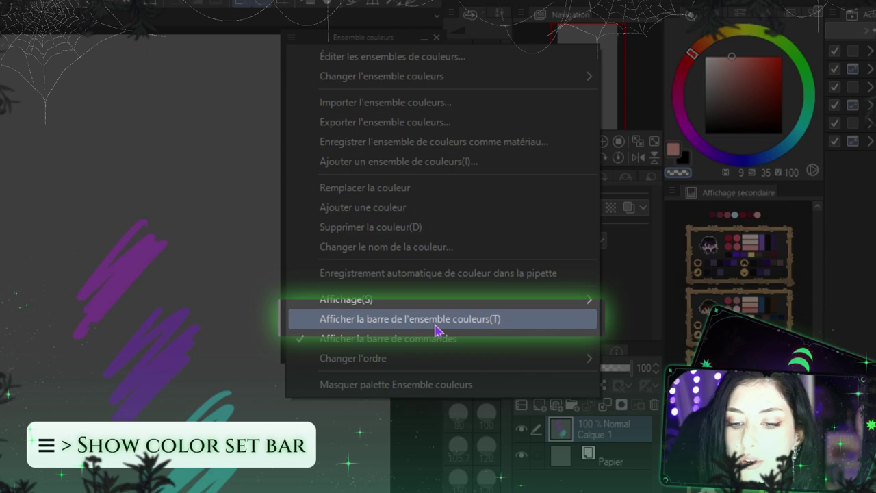
- Show the colour set bar, open its list of sets, and hide the bar again
{"action": "left_click", "coordinate": [438, 321]}
{"action": "left_click", "coordinate": [348, 53]}
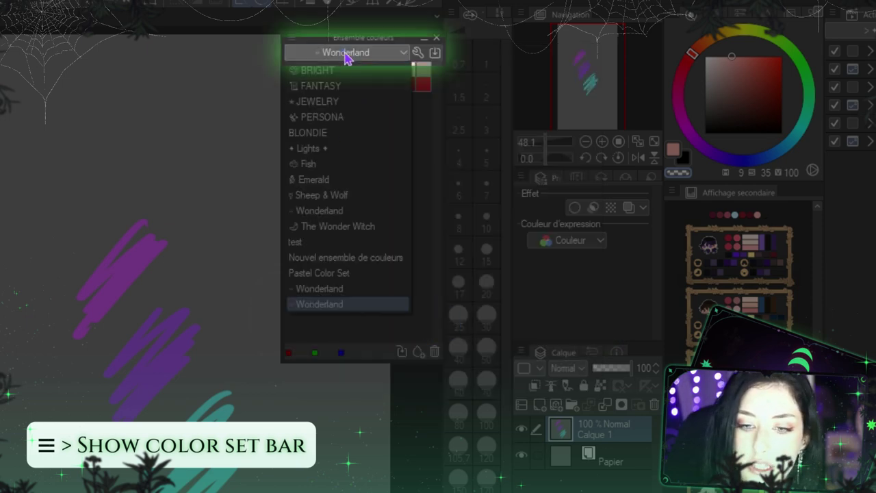
{"action": "left_click", "coordinate": [291, 41]}
{"action": "left_click", "coordinate": [290, 39]}
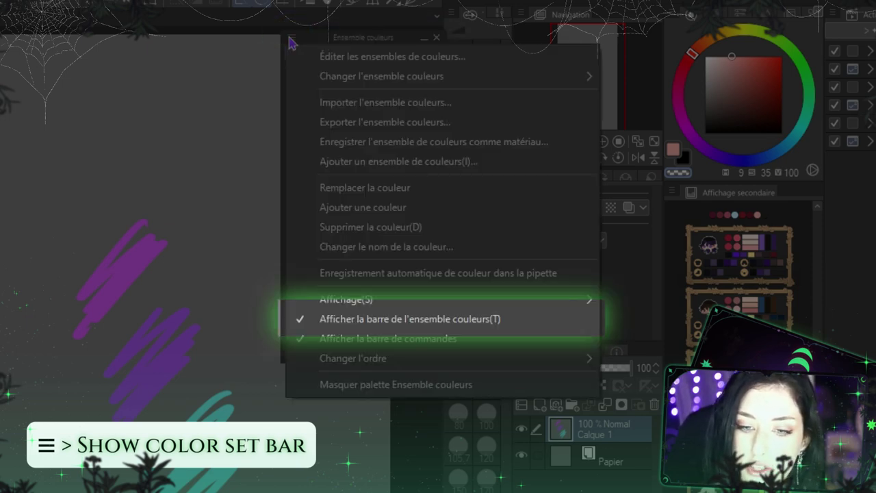
{"action": "left_click", "coordinate": [368, 318]}
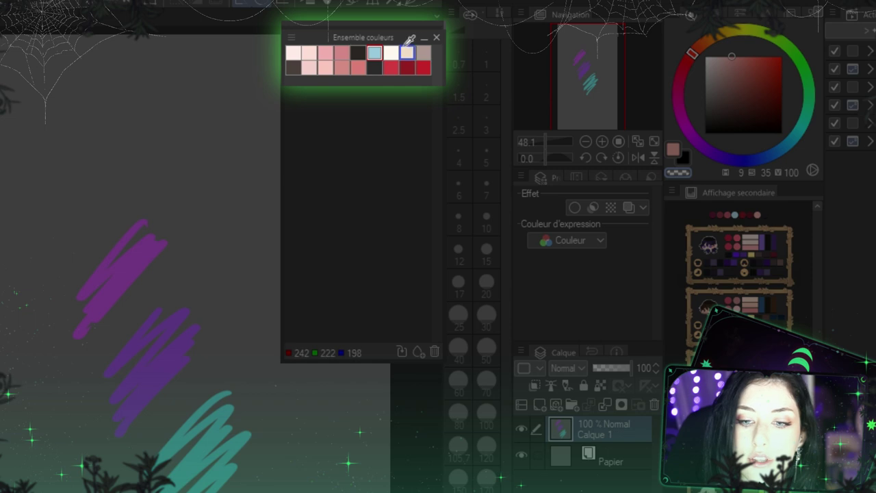
- Hide the command bar of the colour set palette
{"action": "left_click", "coordinate": [292, 40]}
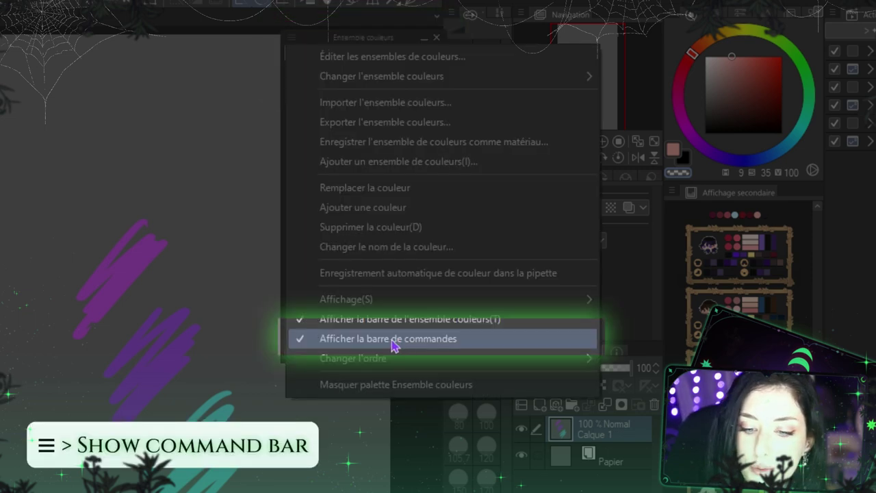
{"action": "left_click", "coordinate": [389, 340]}
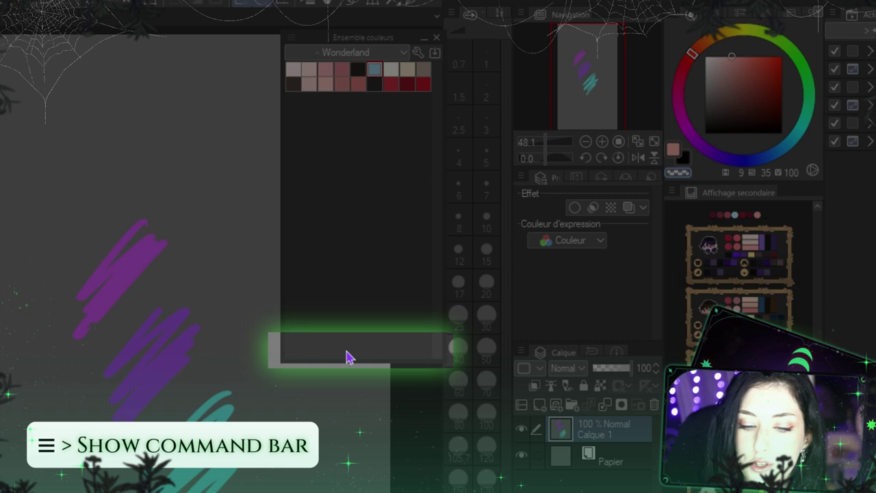
{"action": "left_click", "coordinate": [293, 39]}
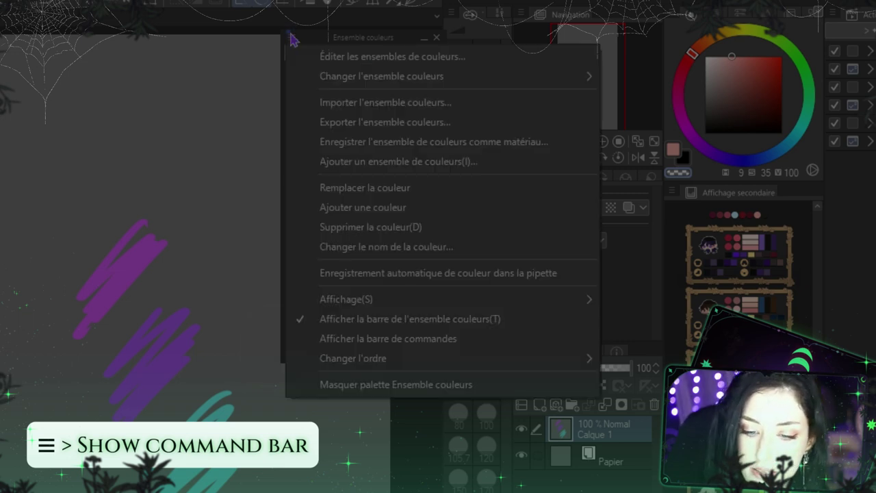
- Set the swatch reordering mode to Faire glisser and move the red swatch directly before the light blue one
{"action": "mouse_move", "coordinate": [340, 368]}
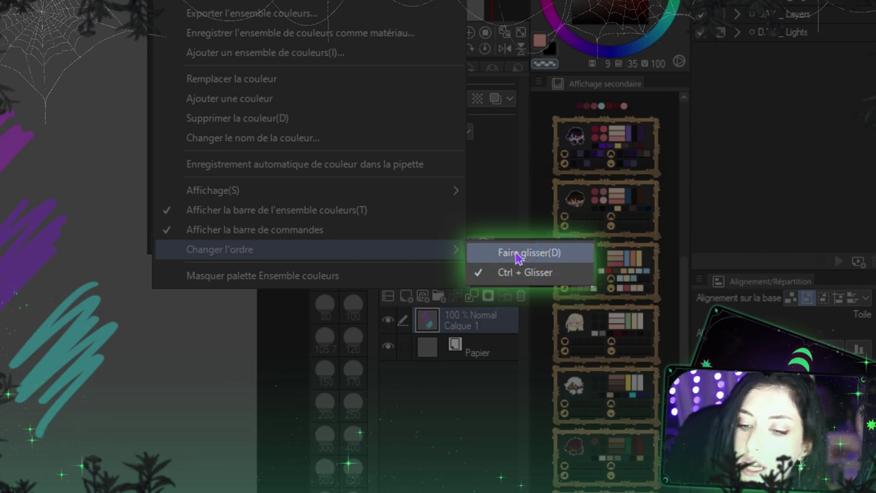
{"action": "left_click", "coordinate": [538, 253]}
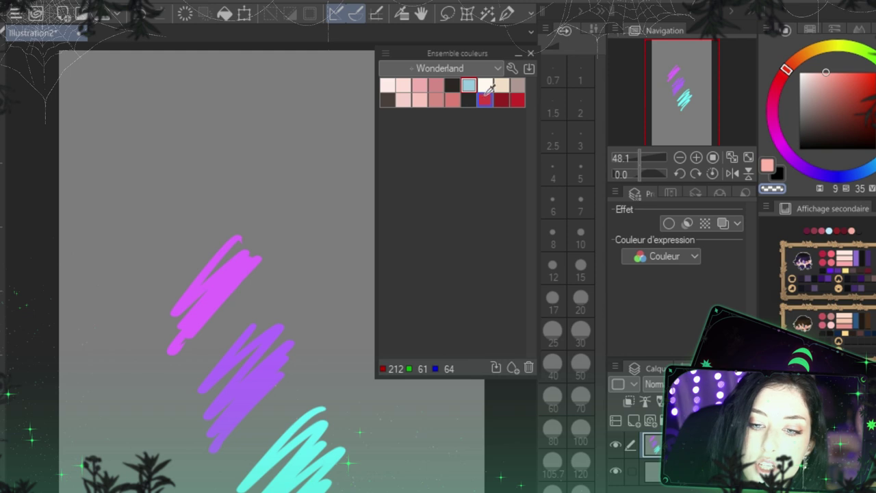
{"action": "left_click", "coordinate": [484, 100]}
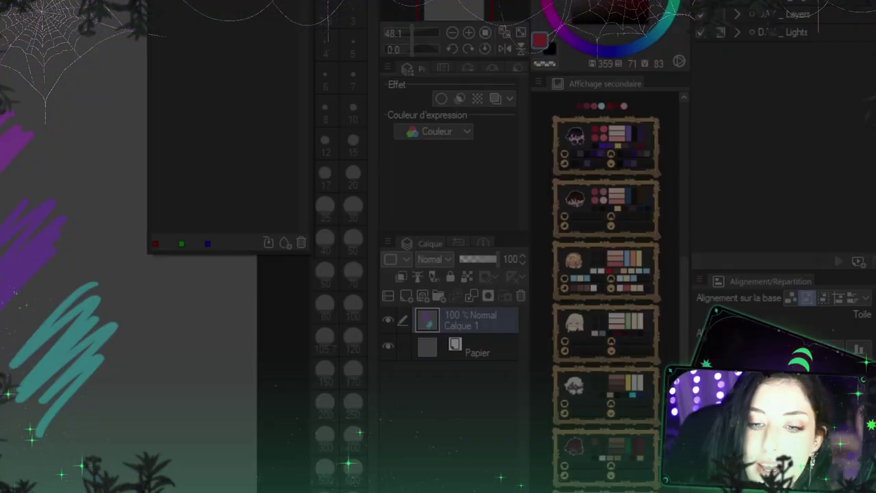
- Set the swatch reordering mode to Ctrl + Glisser, and select the light blue, dusty pink and red swatches in turn
{"action": "left_click", "coordinate": [156, 1]}
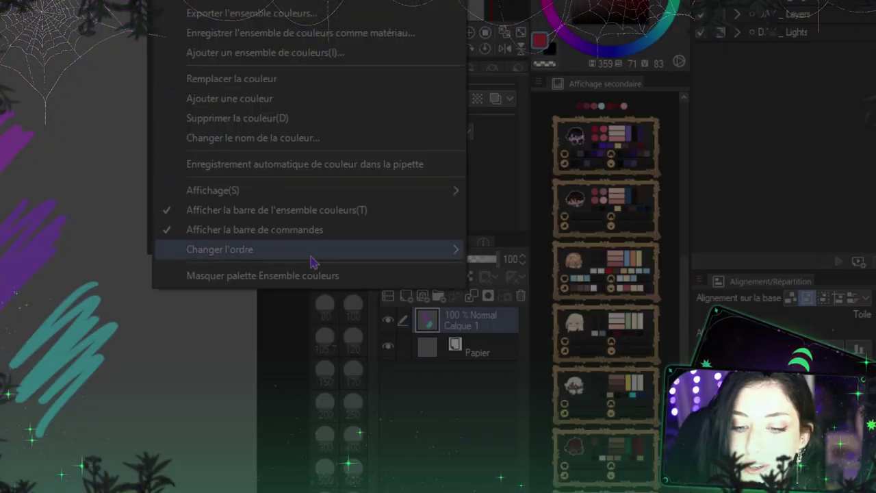
{"action": "mouse_move", "coordinate": [311, 254]}
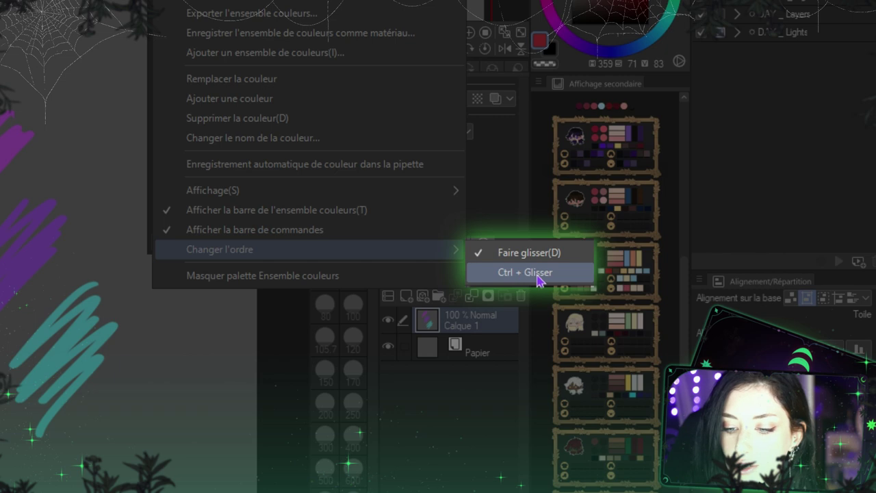
{"action": "left_click", "coordinate": [537, 276]}
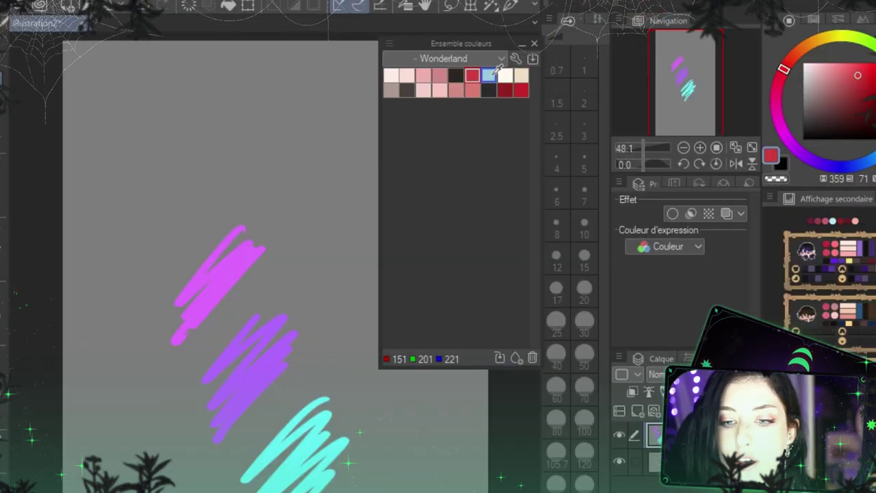
{"action": "left_click", "coordinate": [489, 75]}
{"action": "left_click", "coordinate": [443, 78]}
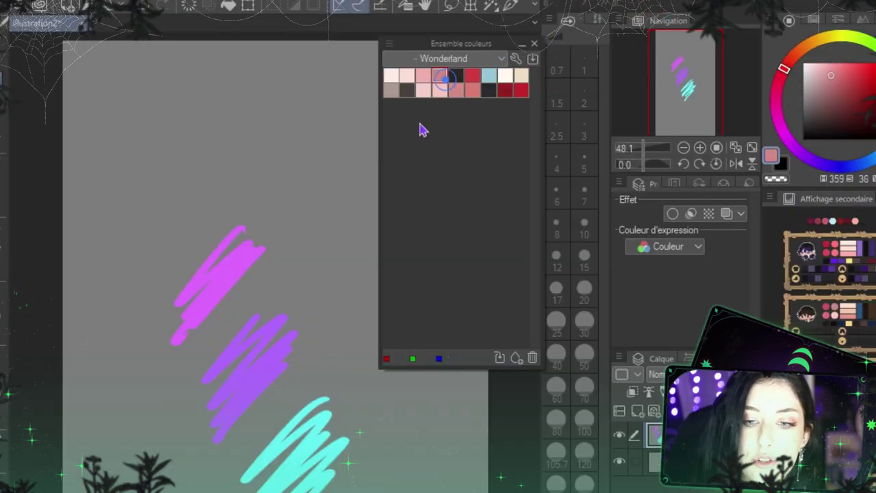
{"action": "left_click", "coordinate": [472, 75]}
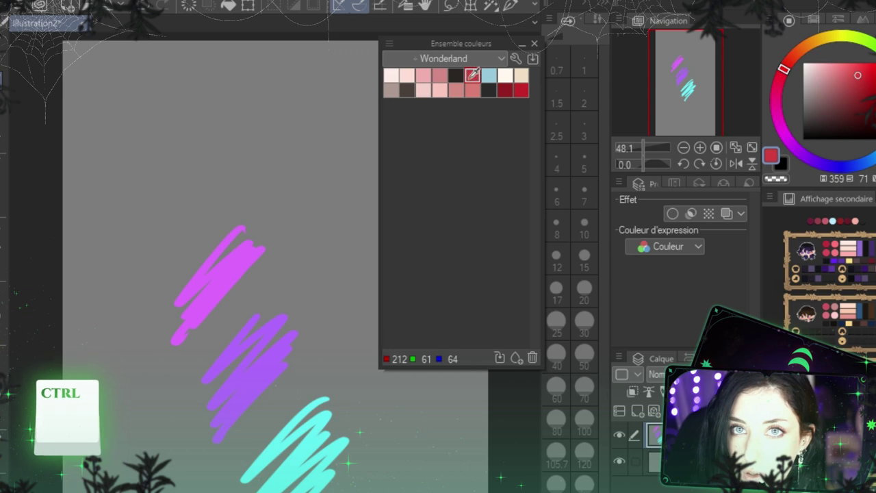
- Move the red swatch between the other two reds in the second row, and remove the near-black swatch from the first row
{"action": "left_click_drag", "start_coordinate": [471, 76], "coordinate": [521, 94], "text": "ctrl"}
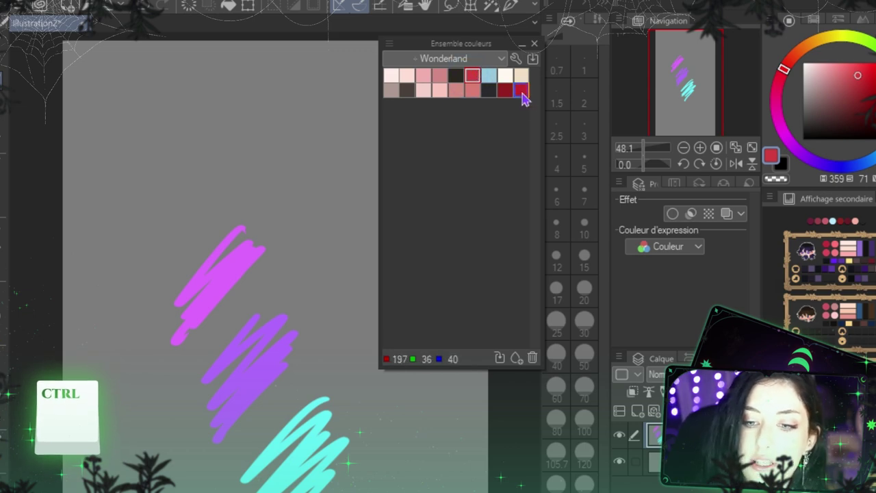
{"action": "left_click_drag", "start_coordinate": [471, 78], "coordinate": [493, 90], "text": "ctrl"}
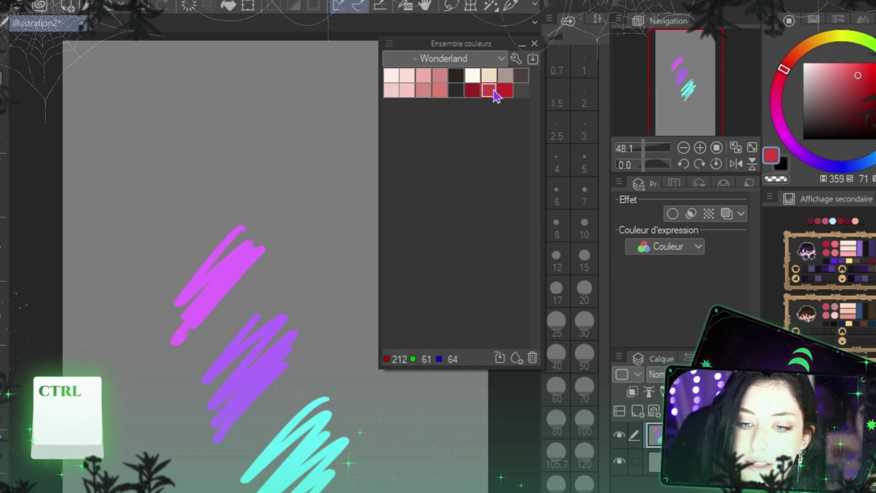
{"action": "left_click", "coordinate": [456, 78]}
{"action": "left_click", "coordinate": [473, 78]}
{"action": "left_click", "coordinate": [456, 78]}
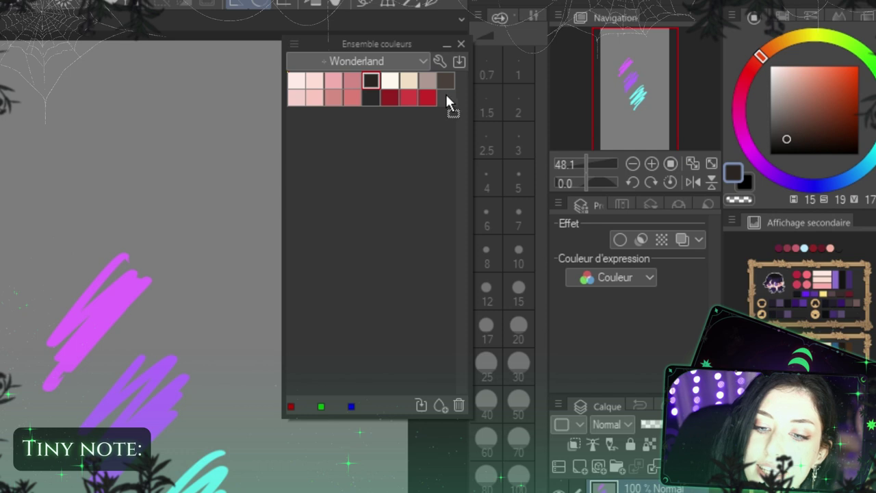
{"action": "left_click_drag", "start_coordinate": [373, 85], "coordinate": [446, 104], "text": "ctrl"}
- Remove the light pink swatch ending the first row by moving it off the colours, and hide the colour set palette
{"action": "left_click", "coordinate": [408, 81]}
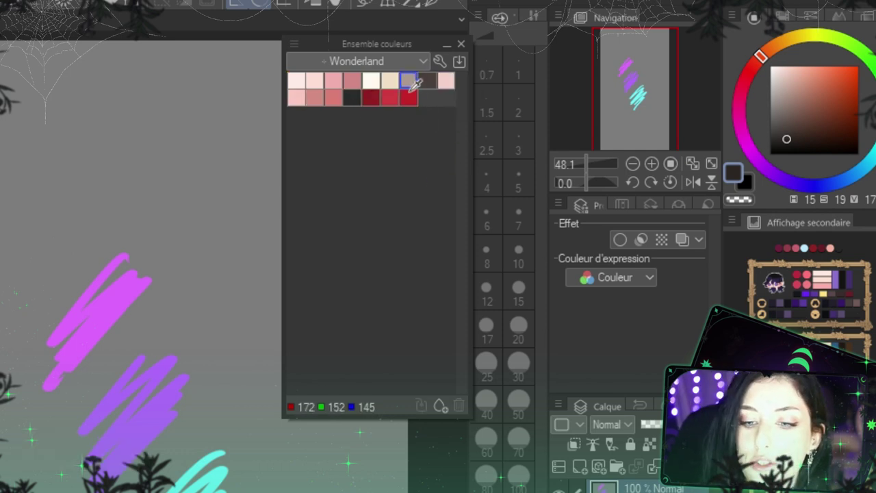
{"action": "left_click", "coordinate": [409, 96]}
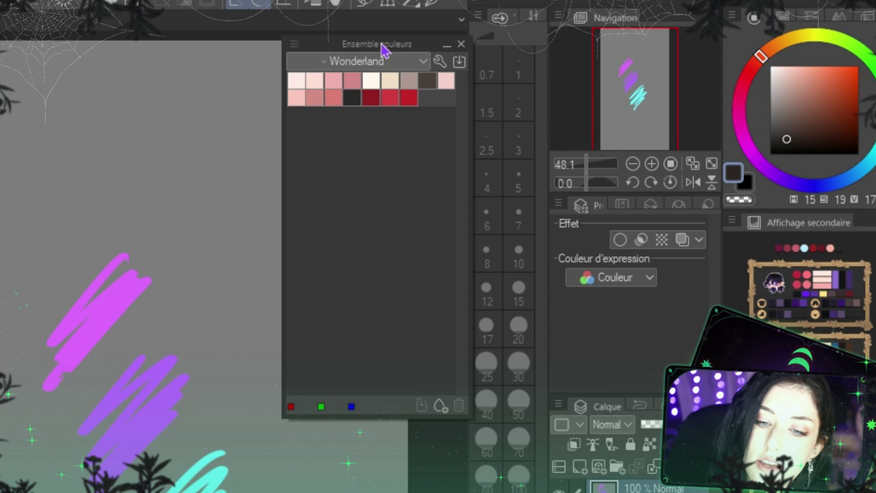
{"action": "left_click_drag", "start_coordinate": [408, 96], "coordinate": [387, 100], "text": "ctrl"}
{"action": "left_click", "coordinate": [446, 81]}
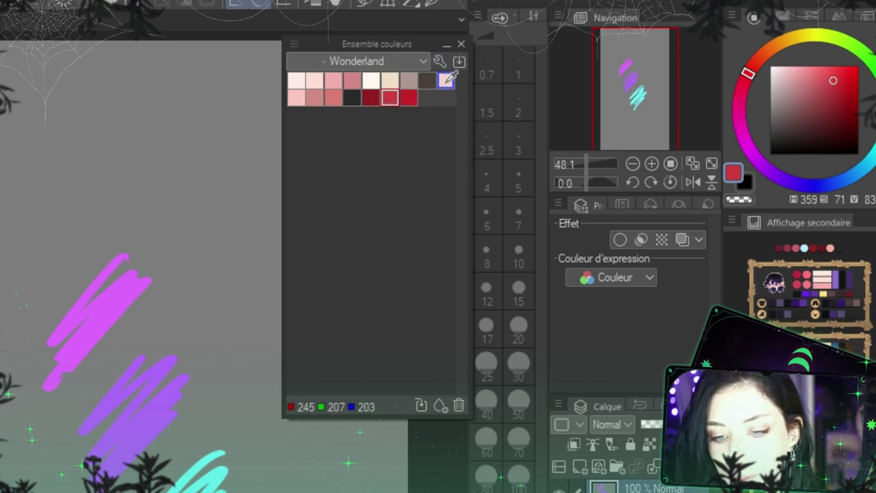
{"action": "left_click_drag", "start_coordinate": [447, 80], "coordinate": [415, 101]}
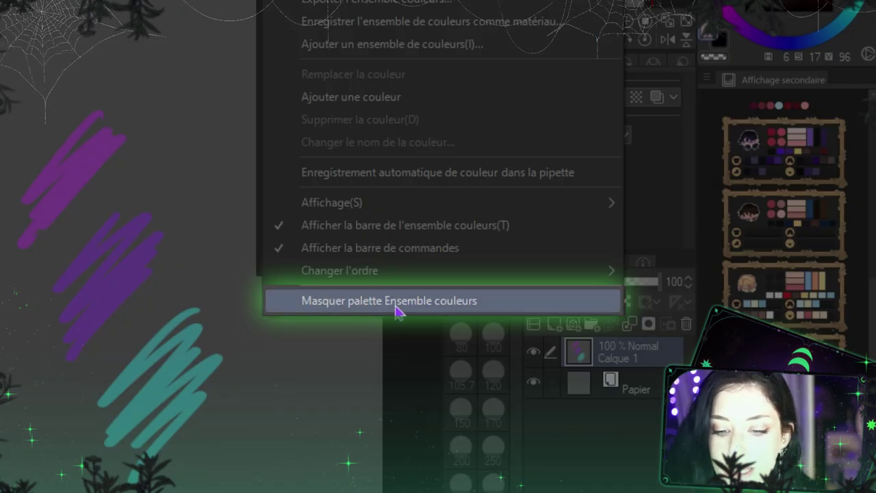
{"action": "left_click", "coordinate": [411, 304]}
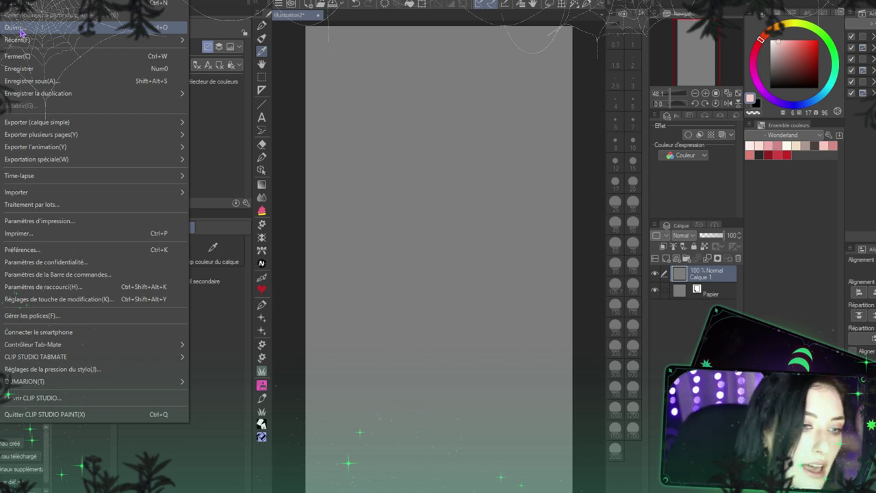
- Open the #PALETTE file from The Wonder Witch folder and collapse its ### layer folder
{"action": "left_click", "coordinate": [22, 31]}
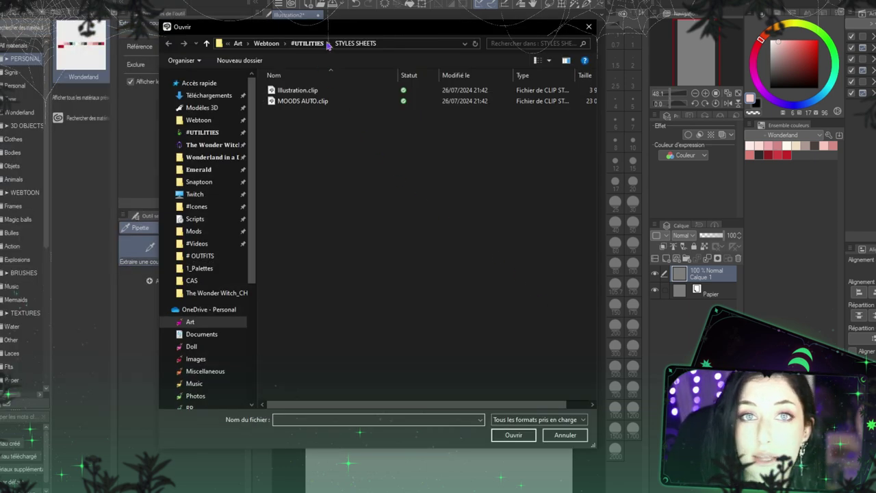
{"action": "left_click", "coordinate": [236, 145]}
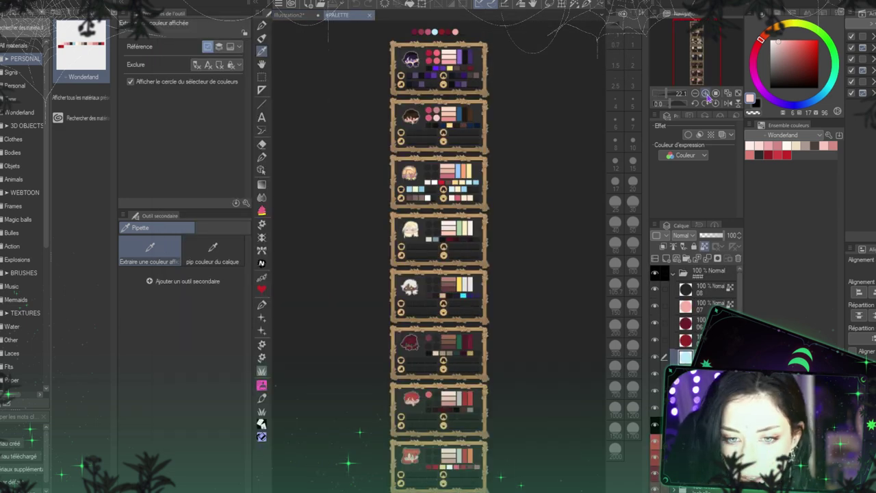
{"action": "left_click", "coordinate": [705, 93]}
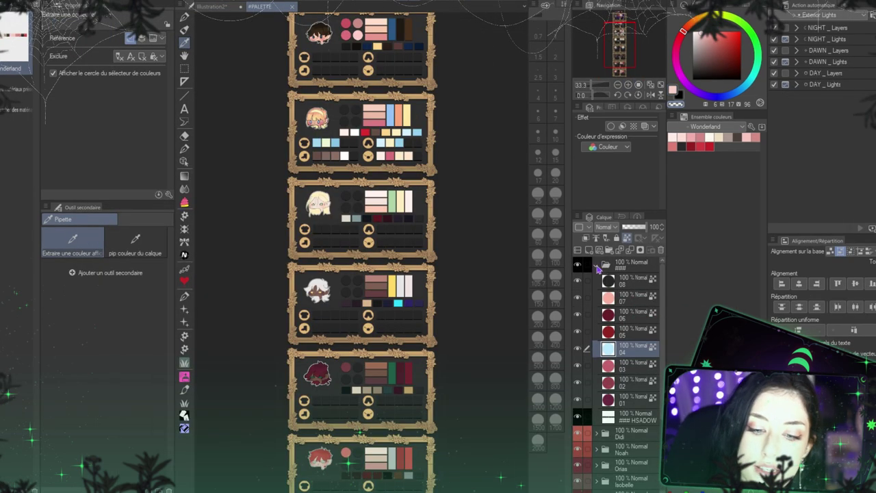
{"action": "left_click", "coordinate": [596, 264]}
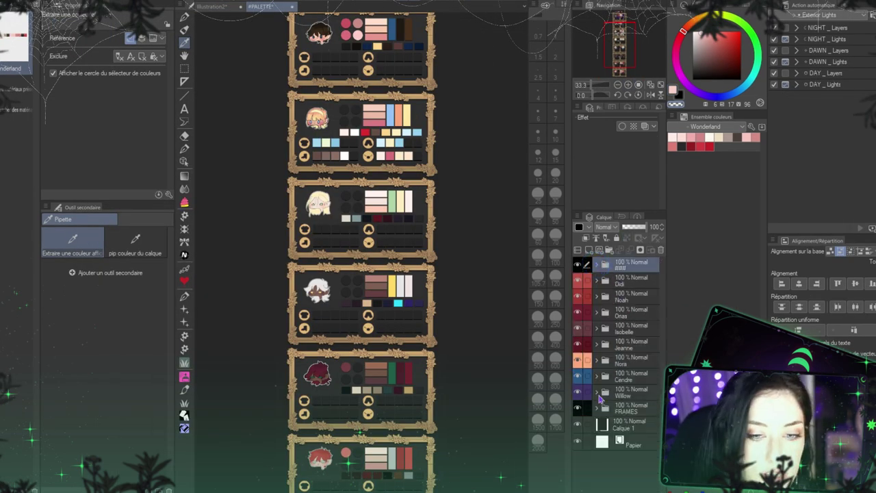
- Examine the character colour frames on the canvas and the layers inside the FRAMES folder
{"action": "key", "text": "space"}
{"action": "left_click_drag", "start_coordinate": [408, 134], "coordinate": [404, 333]}
{"action": "left_click_drag", "start_coordinate": [412, 267], "coordinate": [429, 330]}
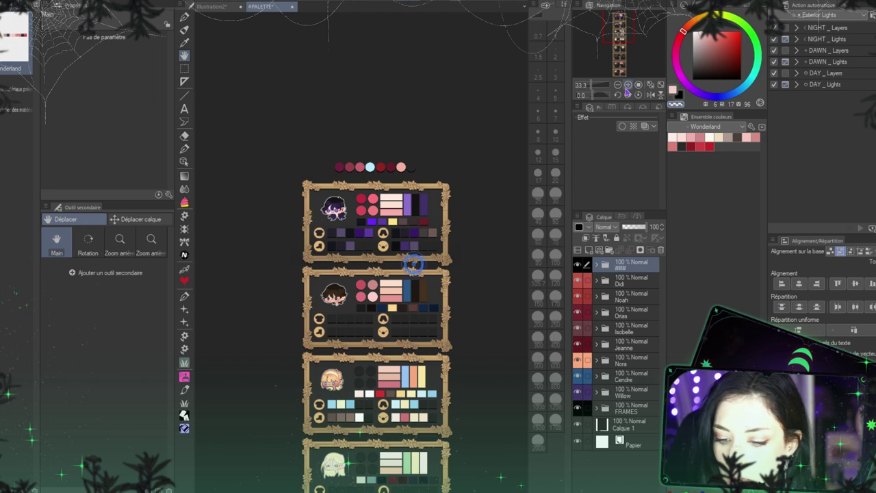
{"action": "left_click", "coordinate": [627, 85]}
{"action": "left_click", "coordinate": [627, 85]}
{"action": "left_click_drag", "start_coordinate": [444, 284], "coordinate": [413, 282]}
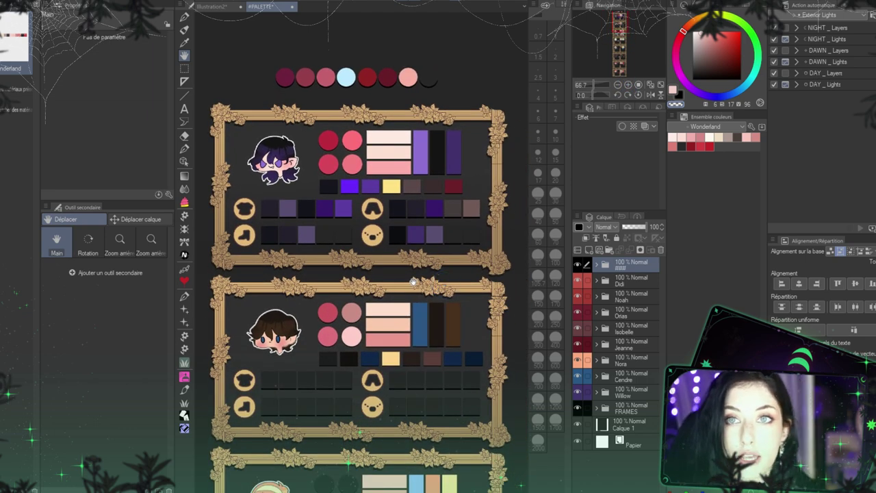
{"action": "left_click", "coordinate": [596, 408]}
{"action": "left_click_drag", "start_coordinate": [661, 287], "coordinate": [660, 349]}
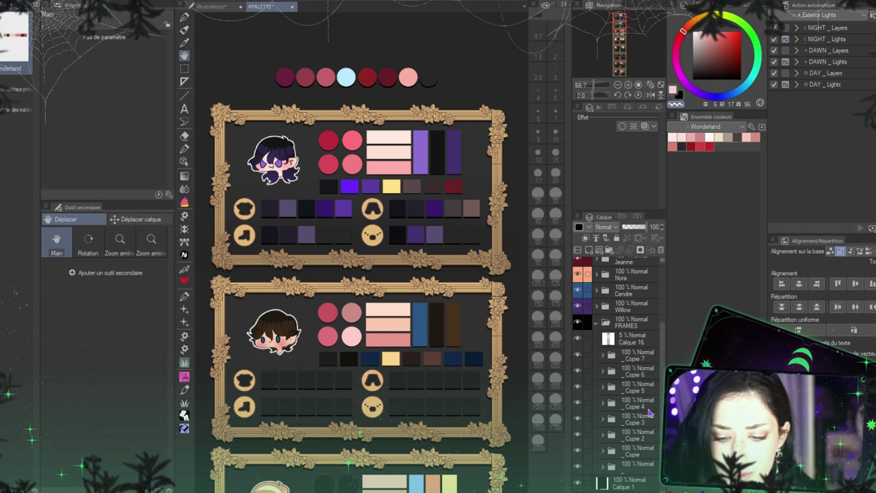
{"action": "left_click", "coordinate": [596, 323]}
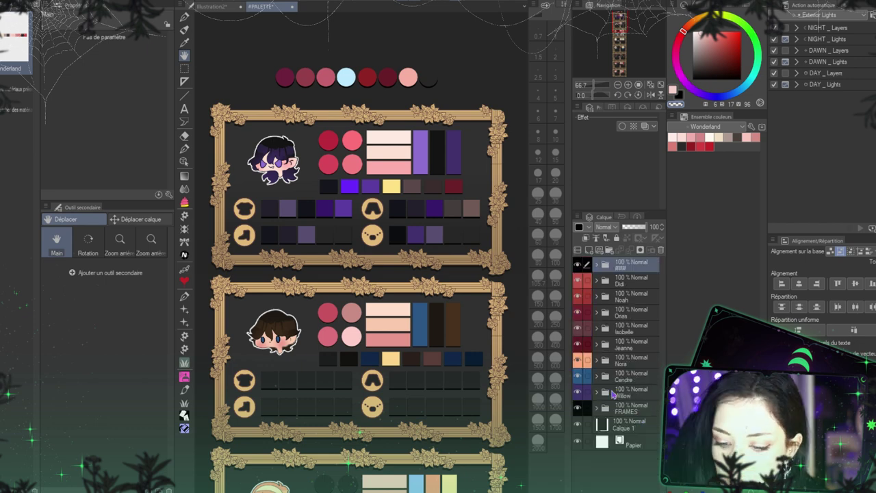
- Expand the Willow character folder, collapse its inner Willow subfolder, and check that subfolder's content by toggling its visibility
{"action": "left_click", "coordinate": [613, 392]}
{"action": "left_click", "coordinate": [596, 392]}
{"action": "scroll", "coordinate": [661, 322], "scroll_direction": "down", "scroll_amount": 4}
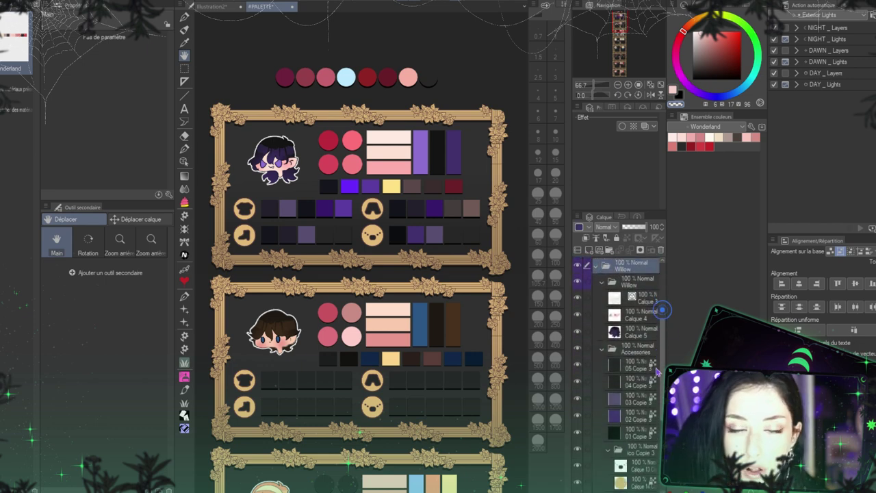
{"action": "left_click", "coordinate": [596, 260]}
{"action": "left_click", "coordinate": [596, 390]}
{"action": "left_click_drag", "start_coordinate": [661, 270], "coordinate": [661, 315]}
{"action": "left_click", "coordinate": [603, 274]}
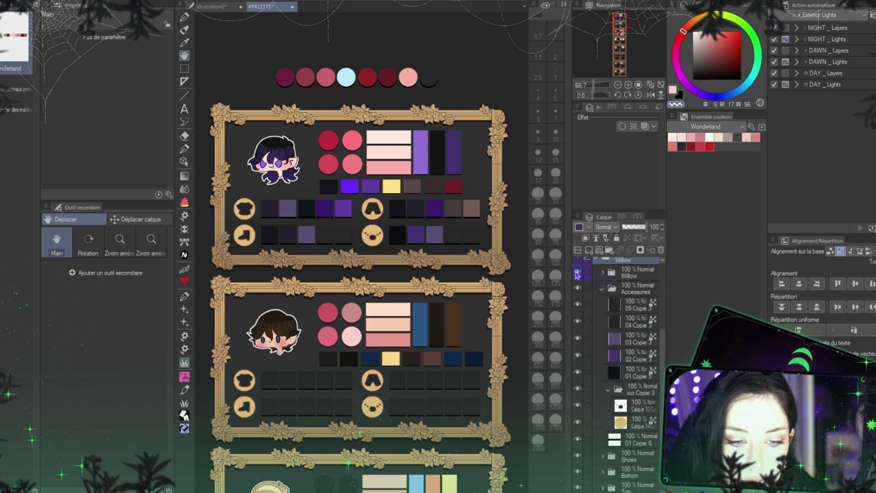
{"action": "left_click", "coordinate": [577, 272]}
{"action": "left_click", "coordinate": [577, 273]}
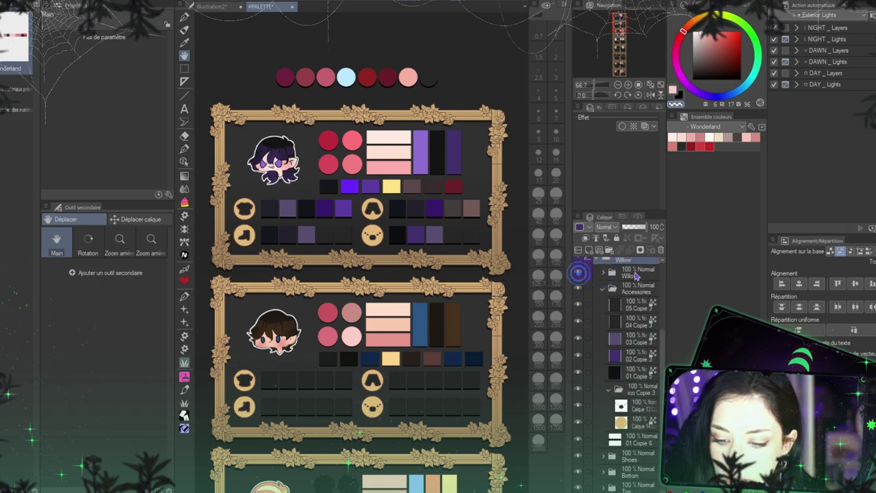
- Toggle the visibility of Willow's Accessories folder, look inside the Shoes folder, and expand the Accessories folder to show its swatch layers
{"action": "left_click", "coordinate": [603, 288]}
{"action": "left_click", "coordinate": [579, 342]}
{"action": "left_click", "coordinate": [578, 343]}
{"action": "left_click", "coordinate": [579, 343]}
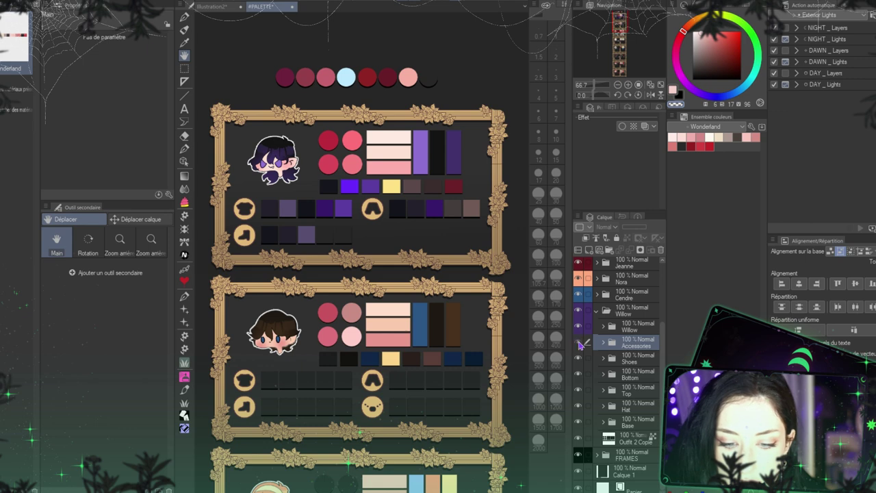
{"action": "left_click", "coordinate": [578, 343]}
{"action": "left_click", "coordinate": [603, 359]}
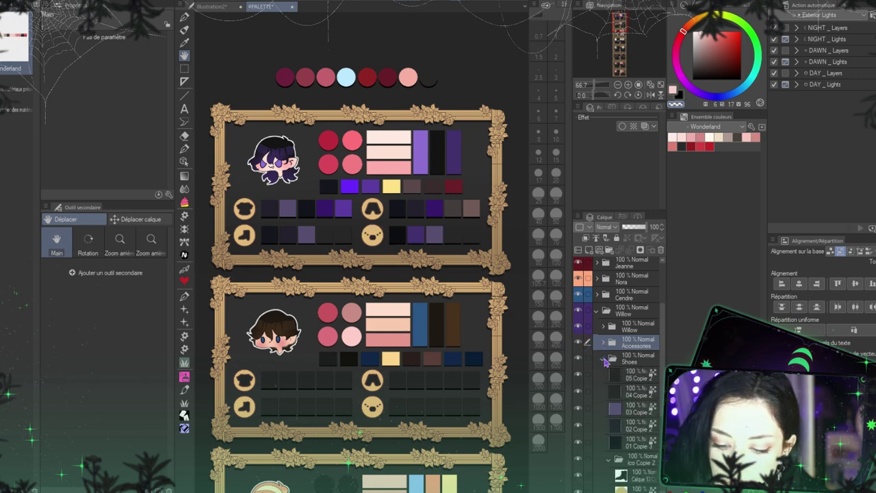
{"action": "left_click", "coordinate": [603, 358]}
{"action": "left_click", "coordinate": [602, 343]}
{"action": "left_click_drag", "start_coordinate": [662, 334], "coordinate": [662, 378]}
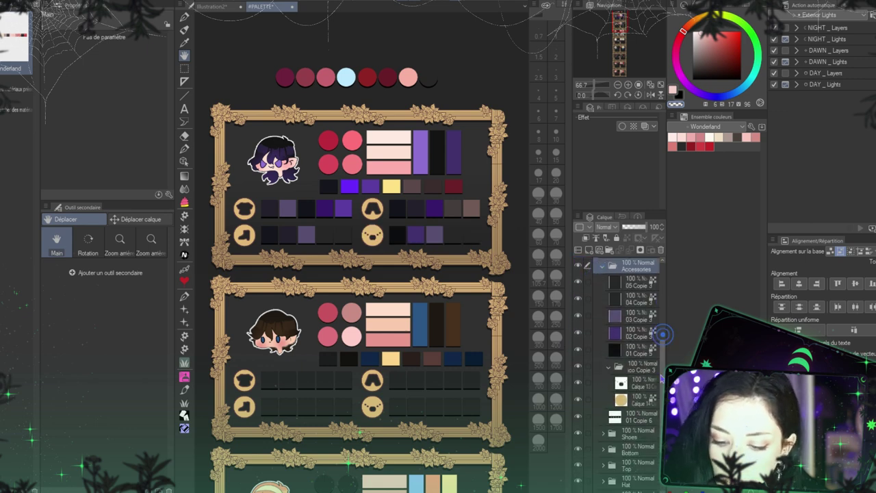
- Select the 05 swatch layer in Accessories and pick the grey-purple of the small circle beside the character in Willow_2.png
{"action": "left_click", "coordinate": [626, 281]}
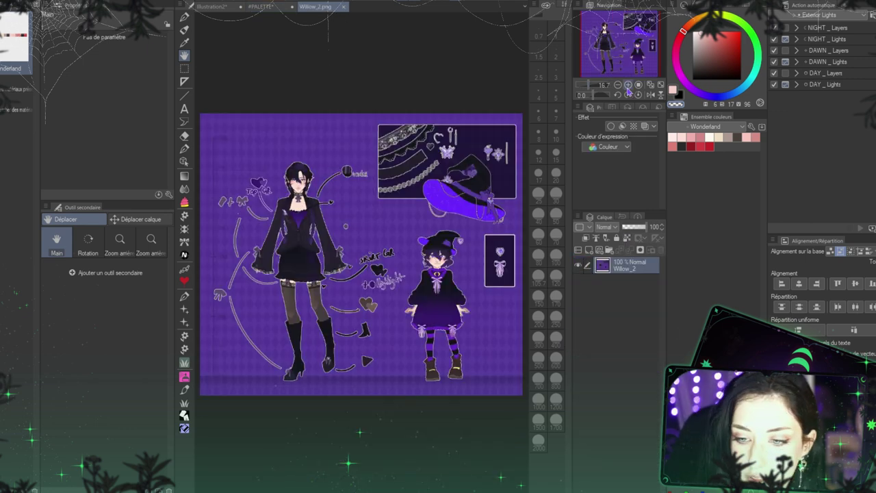
{"action": "left_click", "coordinate": [628, 85]}
{"action": "left_click", "coordinate": [627, 85]}
{"action": "left_click", "coordinate": [627, 85]}
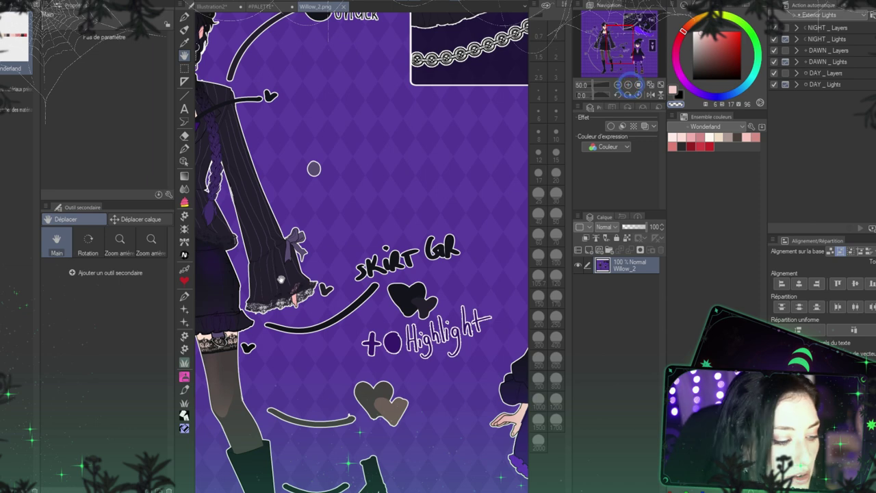
{"action": "left_click_drag", "start_coordinate": [326, 169], "coordinate": [508, 263]}
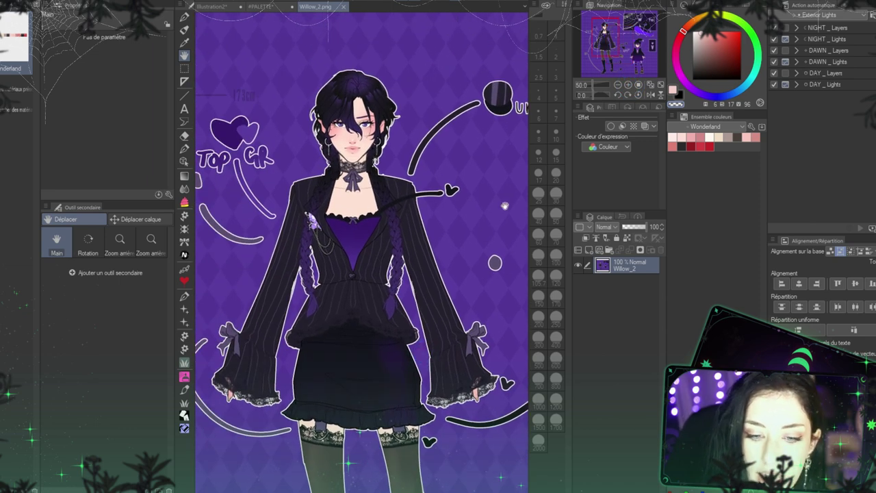
{"action": "key", "text": "i"}
{"action": "left_click", "coordinate": [495, 262]}
- Return to the #PALETTE file, fill the fifth accessories swatch in Willow's frame with the picked colour using locked transparent pixels, and undo the fill
{"action": "left_click", "coordinate": [260, 6]}
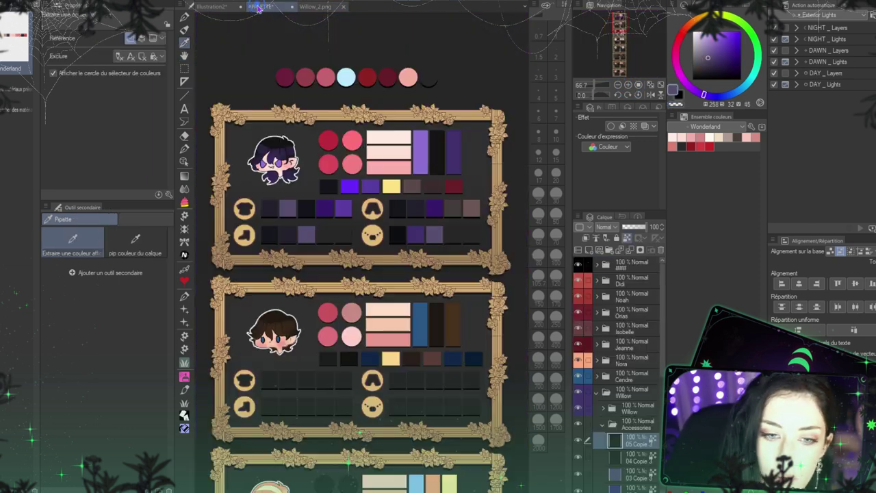
{"action": "scroll", "coordinate": [662, 388], "scroll_direction": "down", "scroll_amount": 3}
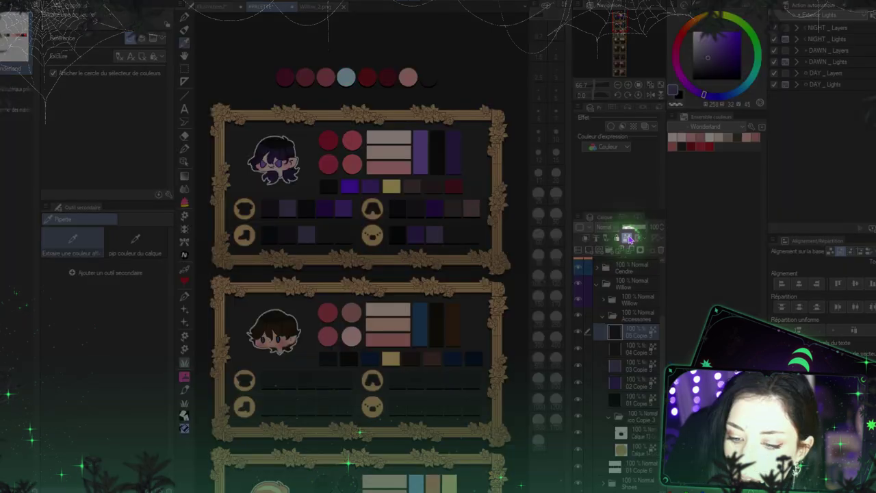
{"action": "left_click", "coordinate": [627, 238]}
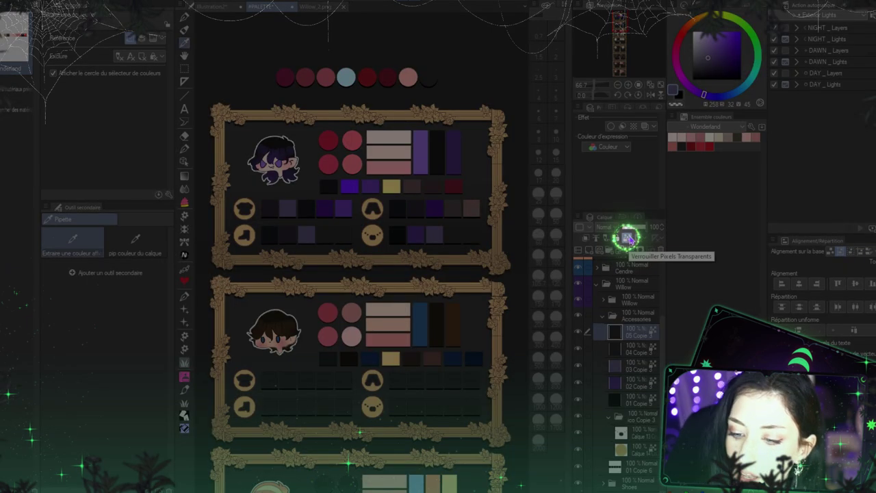
{"action": "key", "text": "alt+Delete"}
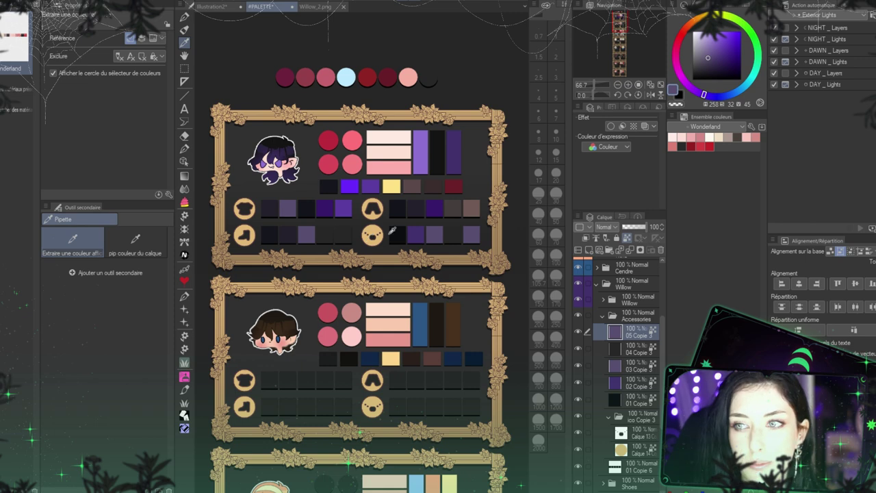
{"action": "key", "text": "ctrl+z"}
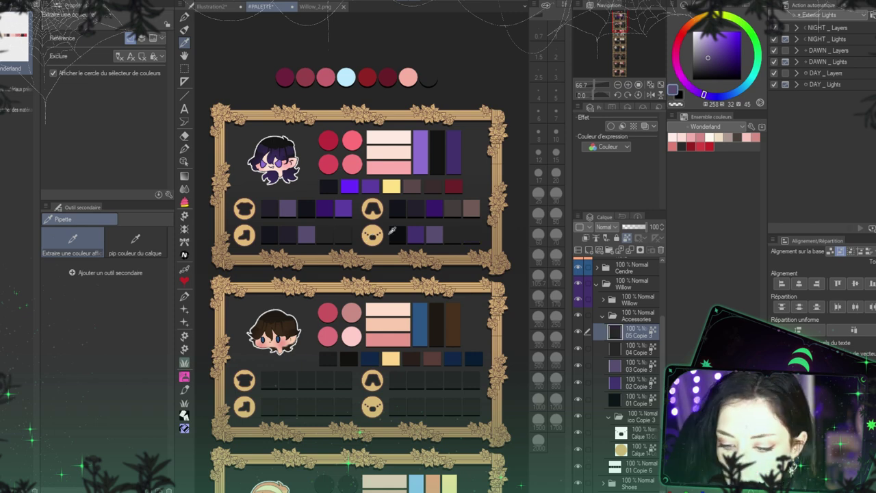
- Collapse the Accessories folder and compare the Willow_2.png character design with the frames in the #PALETTE file
{"action": "left_click", "coordinate": [603, 316]}
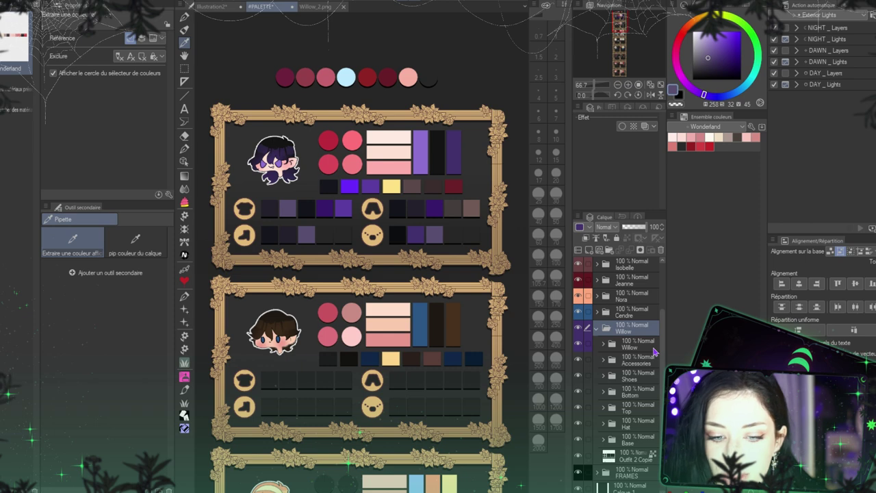
{"action": "left_click", "coordinate": [315, 8]}
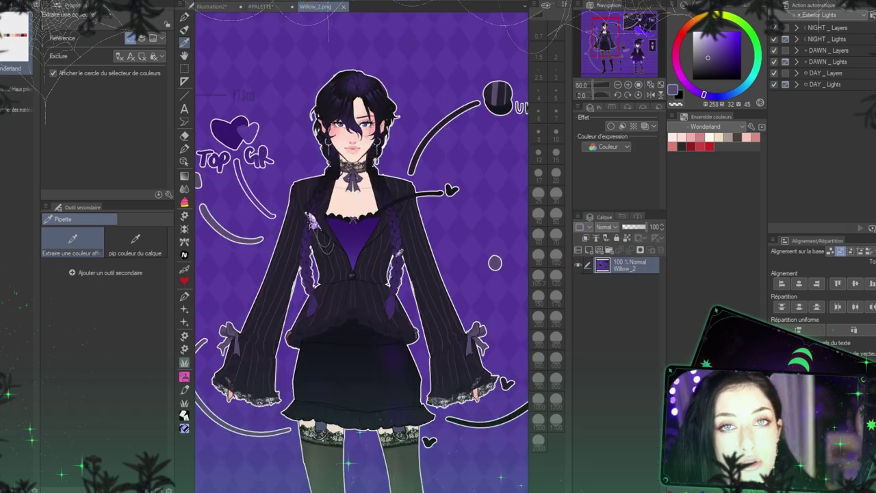
{"action": "scroll", "coordinate": [612, 55], "scroll_direction": "down", "scroll_amount": 1}
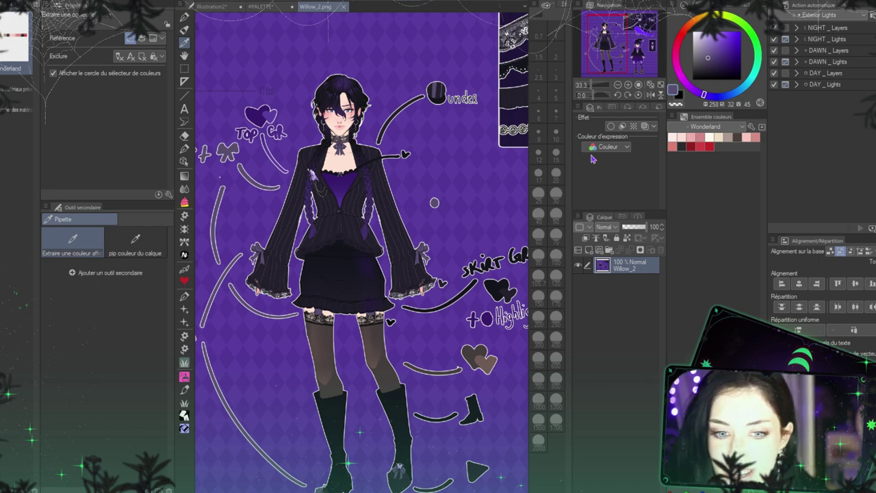
{"action": "left_click", "coordinate": [263, 7]}
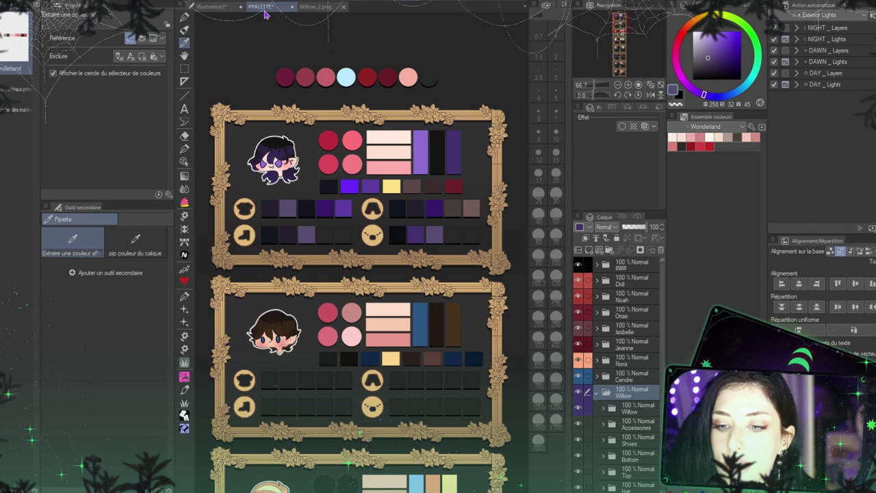
{"action": "left_click", "coordinate": [616, 85]}
{"action": "left_click_drag", "start_coordinate": [618, 19], "coordinate": [617, 23]}
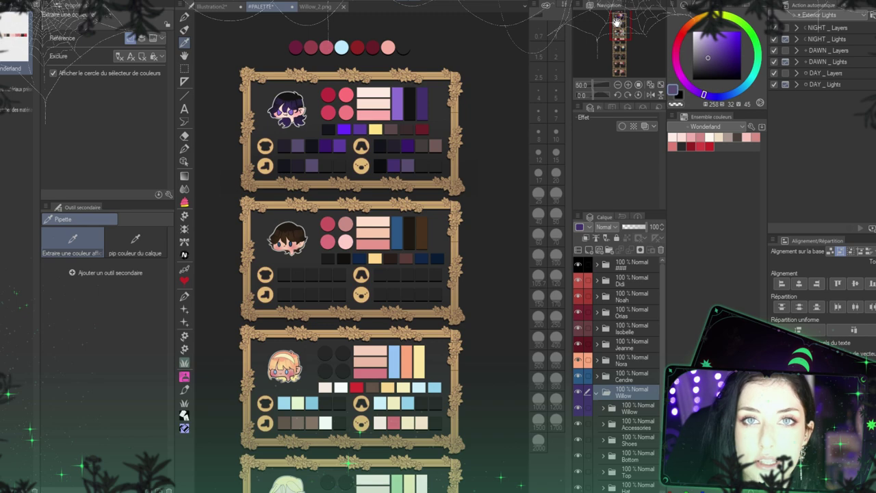
- Show the Sub View palette and load #PALETTE.clip from the # PALETTES folder into it
{"action": "left_click", "coordinate": [341, 12]}
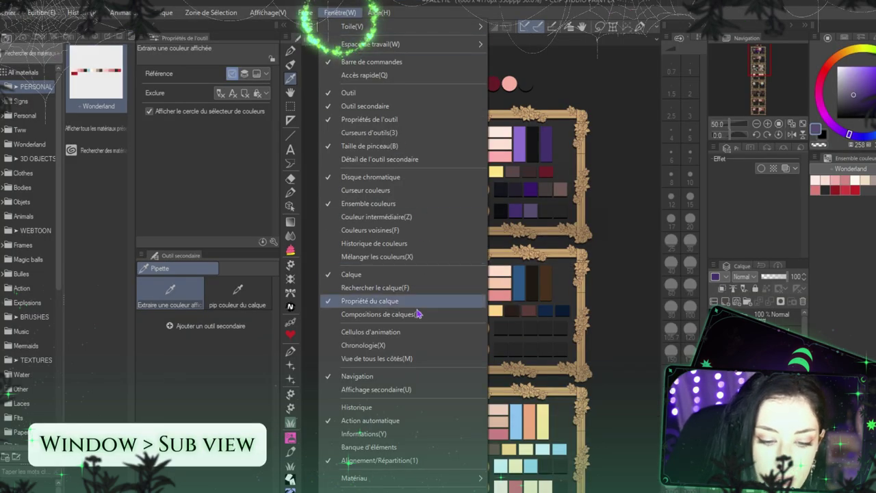
{"action": "left_click", "coordinate": [374, 391]}
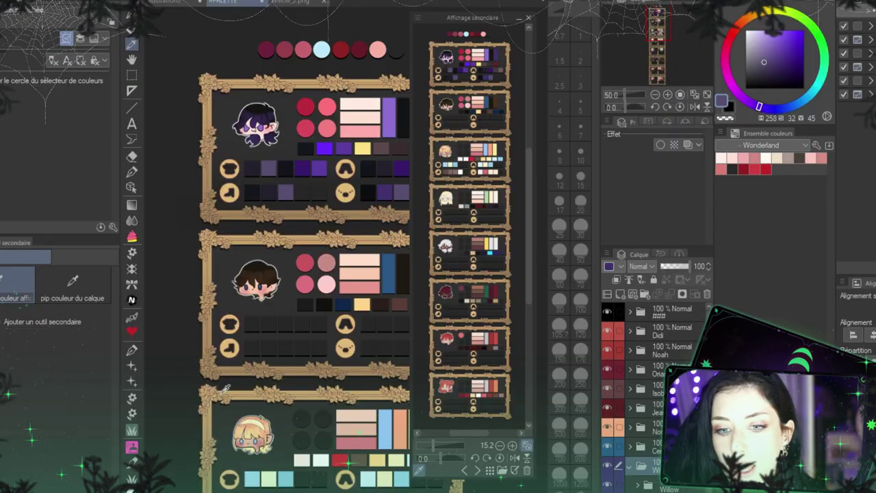
{"action": "mouse_move", "coordinate": [481, 21]}
{"action": "left_mouse_down"}
{"action": "mouse_move", "coordinate": [453, 6]}
{"action": "mouse_move", "coordinate": [492, 12]}
{"action": "mouse_move", "coordinate": [487, 20]}
{"action": "left_mouse_up"}
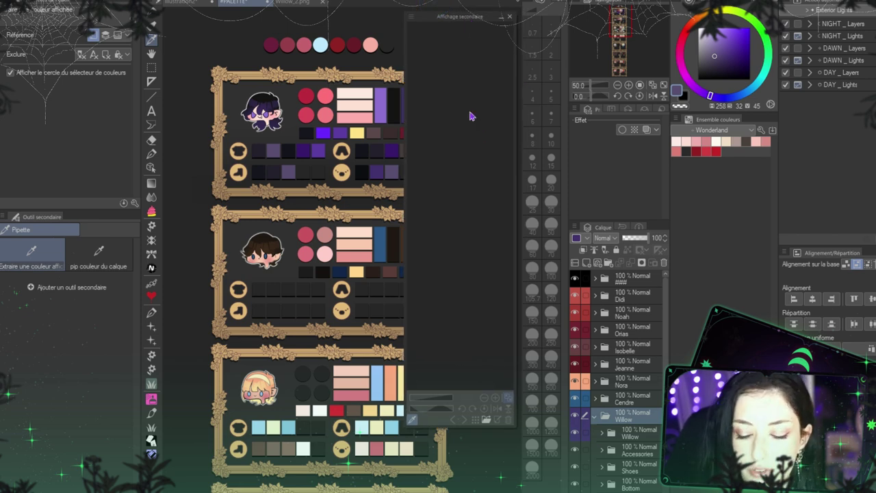
{"action": "left_click", "coordinate": [485, 423]}
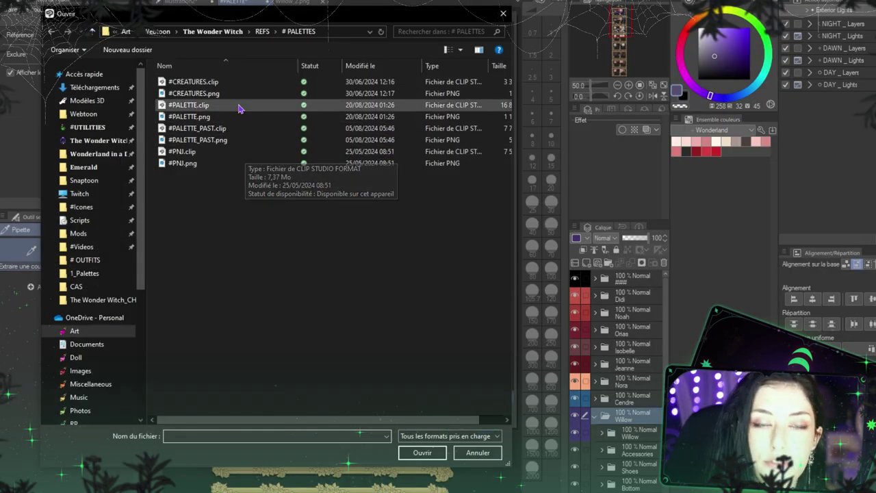
{"action": "double_click", "coordinate": [210, 107]}
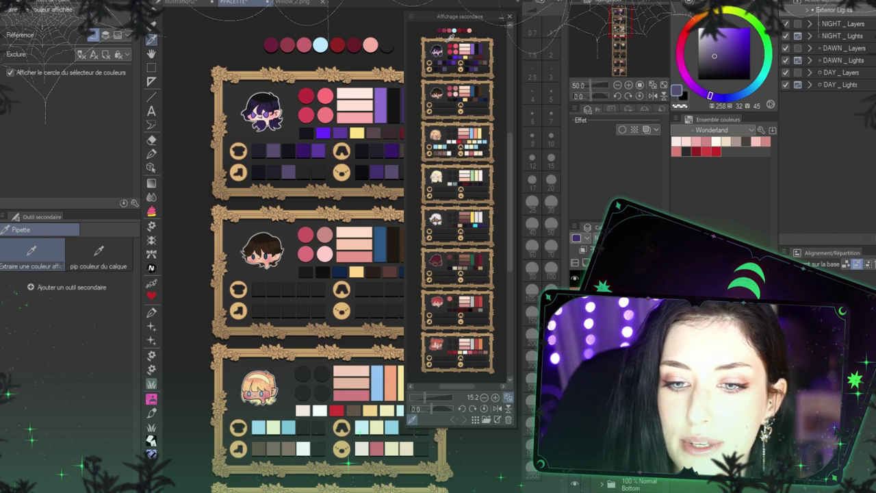
{"action": "left_click_drag", "start_coordinate": [458, 16], "coordinate": [470, 30]}
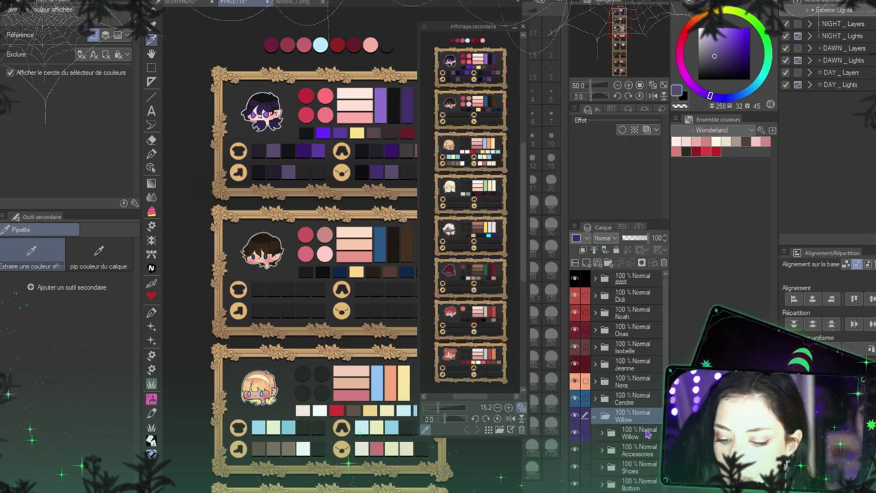
- Expand Willow's Accessories folder, select the 05 layer, and fill that fifth swatch with the picked grey-purple
{"action": "left_click", "coordinate": [597, 432]}
{"action": "left_click", "coordinate": [602, 449]}
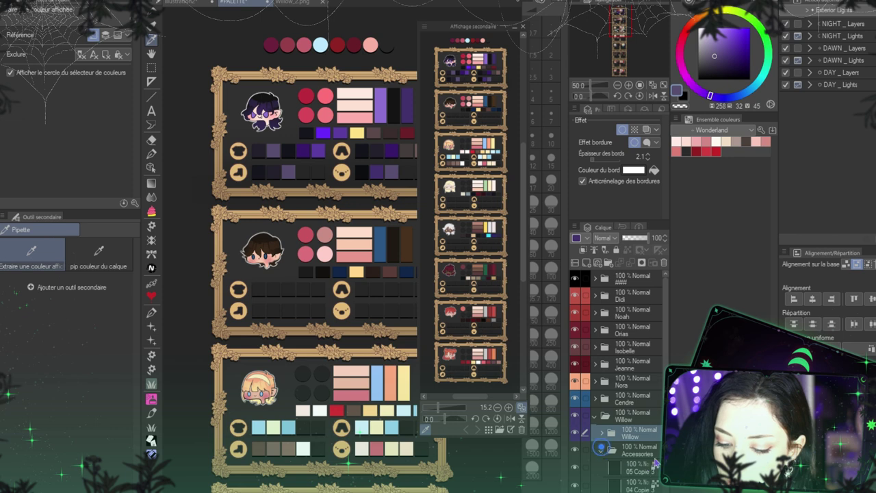
{"action": "scroll", "coordinate": [635, 406], "scroll_direction": "down", "scroll_amount": 3}
{"action": "left_click", "coordinate": [636, 404]}
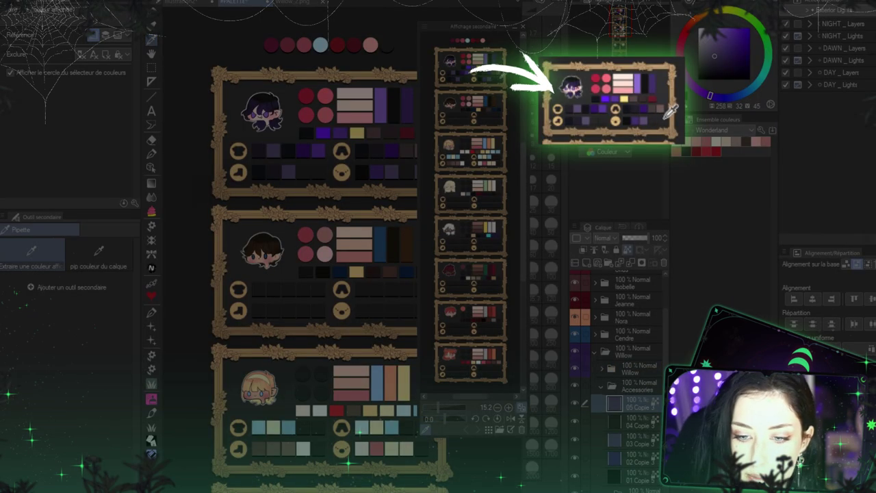
{"action": "key", "text": "space"}
{"action": "left_click_drag", "start_coordinate": [415, 178], "coordinate": [348, 188]}
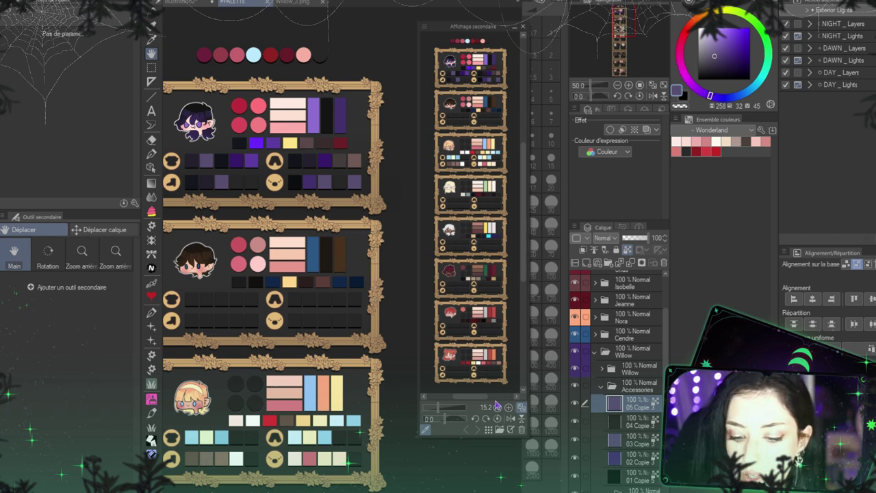
- Remove the loaded palette image from the Sub View palette
{"action": "left_click", "coordinate": [522, 431]}
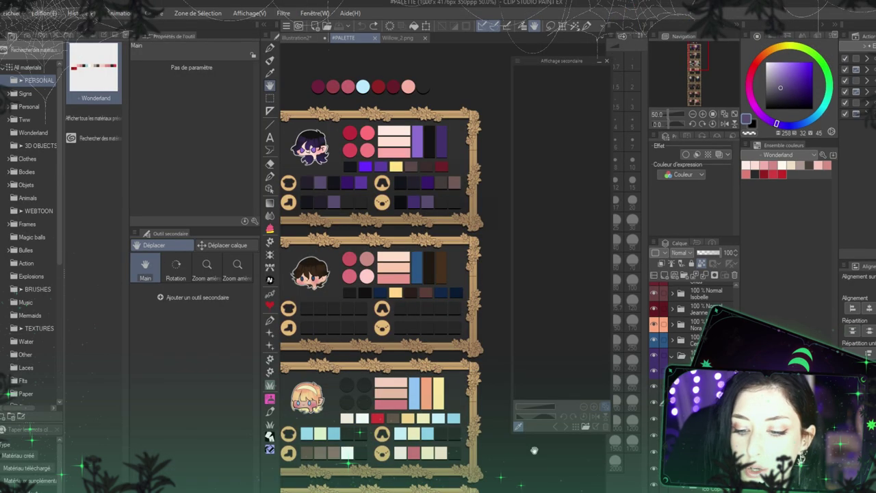
{"action": "left_click_drag", "start_coordinate": [367, 384], "coordinate": [432, 303]}
{"action": "left_click_drag", "start_coordinate": [408, 489], "coordinate": [385, 490]}
{"action": "left_click_drag", "start_coordinate": [435, 70], "coordinate": [409, 157]}
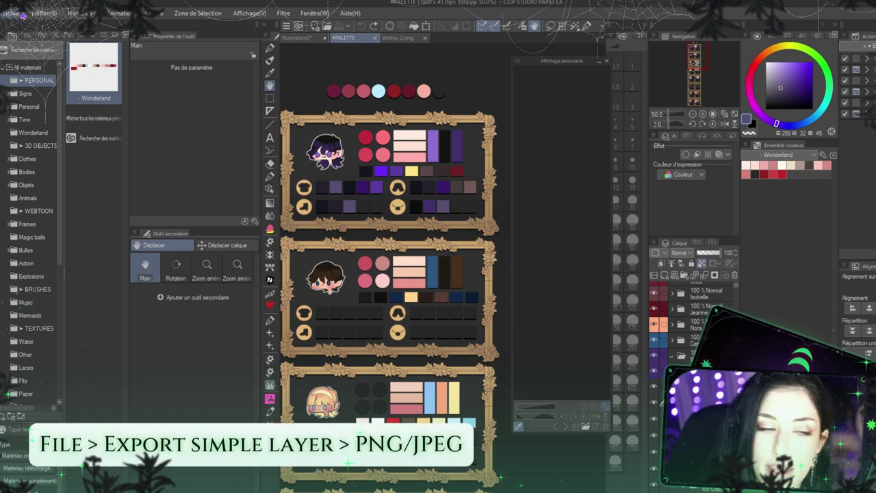
- Start a single-layer PNG export of the palette file as #PALETTE.png and cancel it
{"action": "left_click", "coordinate": [15, 15]}
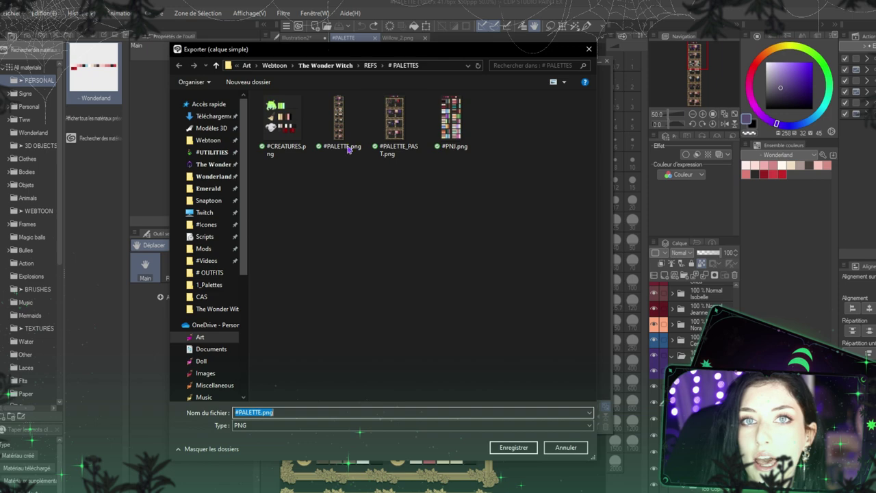
{"action": "left_click", "coordinate": [565, 449]}
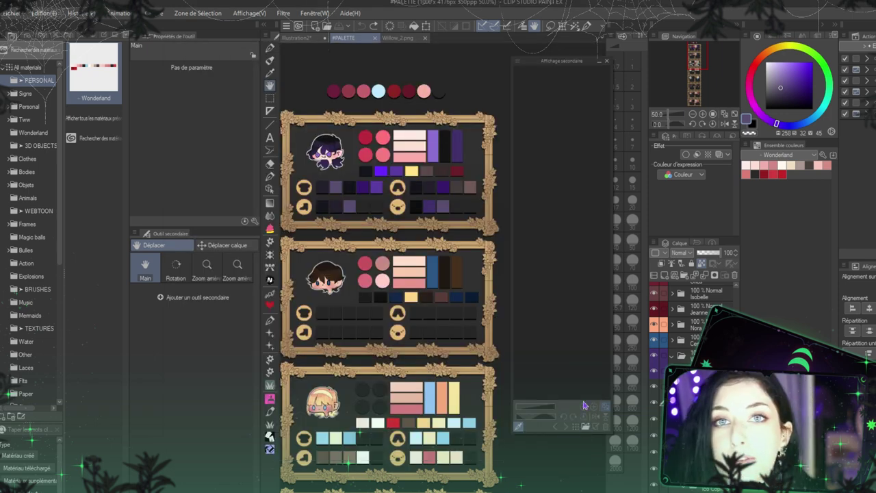
- Load #PALETTE.png from the # PALETTES folder into the Sub View palette
{"action": "left_click", "coordinate": [586, 426]}
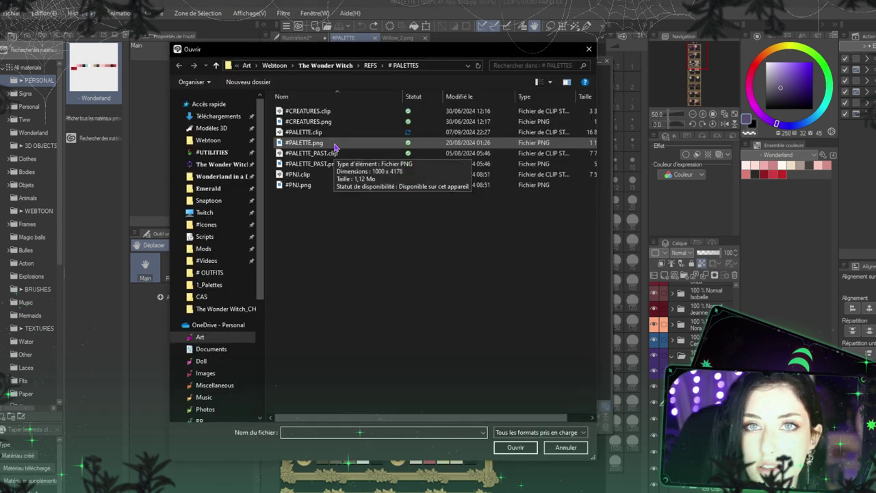
{"action": "double_click", "coordinate": [335, 144]}
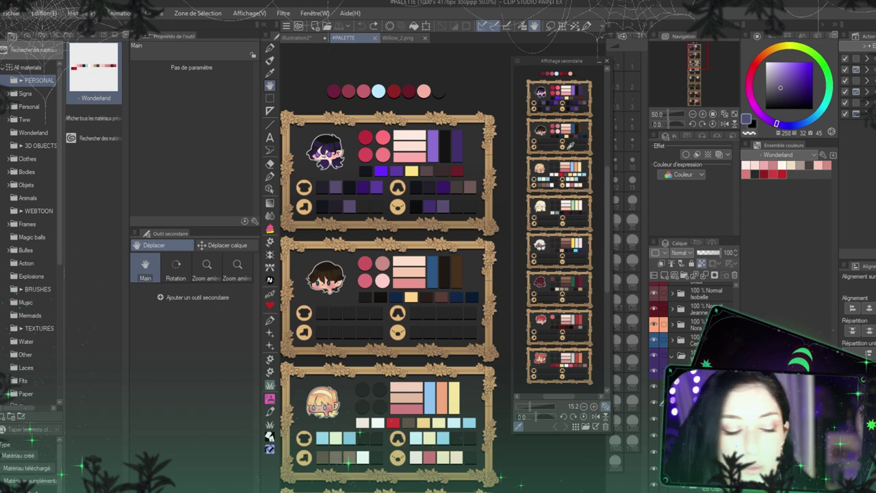
{"action": "mouse_move", "coordinate": [606, 191]}
{"action": "left_mouse_down"}
{"action": "mouse_move", "coordinate": [604, 184]}
{"action": "mouse_move", "coordinate": [602, 191]}
{"action": "left_mouse_up"}
{"action": "left_click_drag", "start_coordinate": [472, 90], "coordinate": [473, 90]}
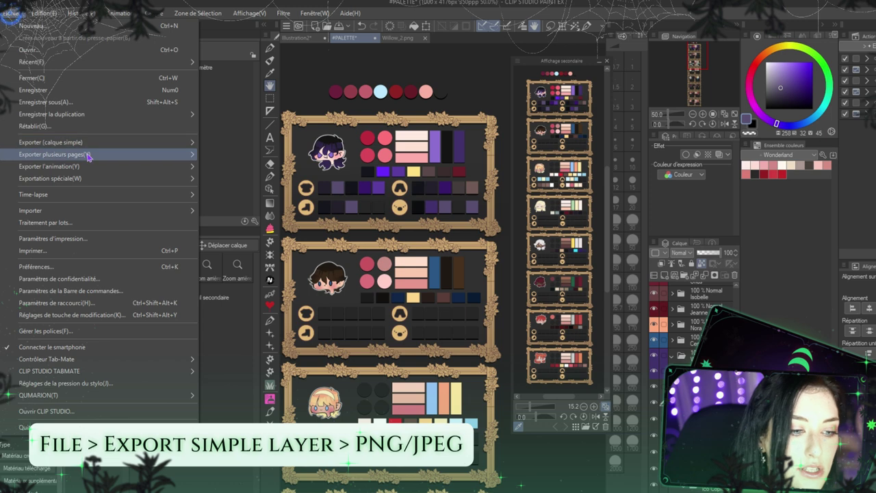
- Export the palette document as a single-layer PNG, replacing #PALETTE.png in the # PALETTES folder
{"action": "mouse_move", "coordinate": [128, 143]}
{"action": "left_click", "coordinate": [232, 144]}
{"action": "double_click", "coordinate": [345, 137]}
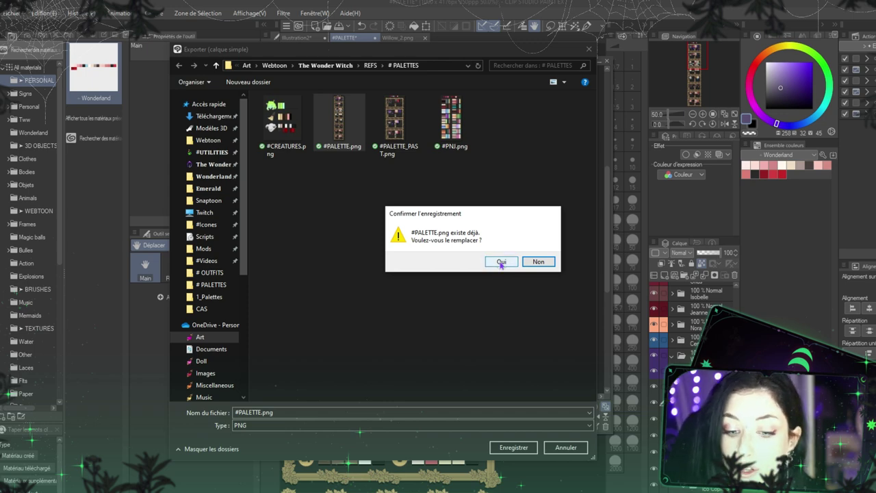
{"action": "left_click", "coordinate": [501, 262]}
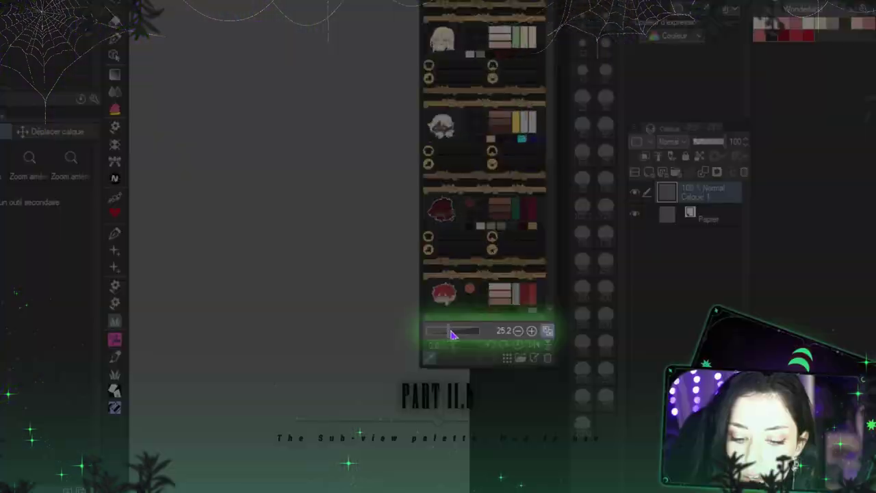
- Change the Sub View image's zoom in both directions and fit the image back to the navigator
{"action": "left_click_drag", "start_coordinate": [451, 333], "coordinate": [446, 329]}
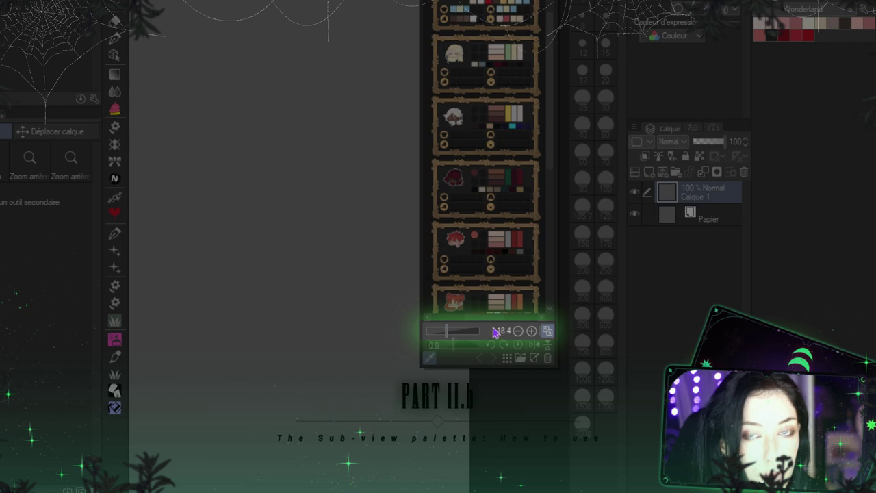
{"action": "left_click", "coordinate": [548, 330]}
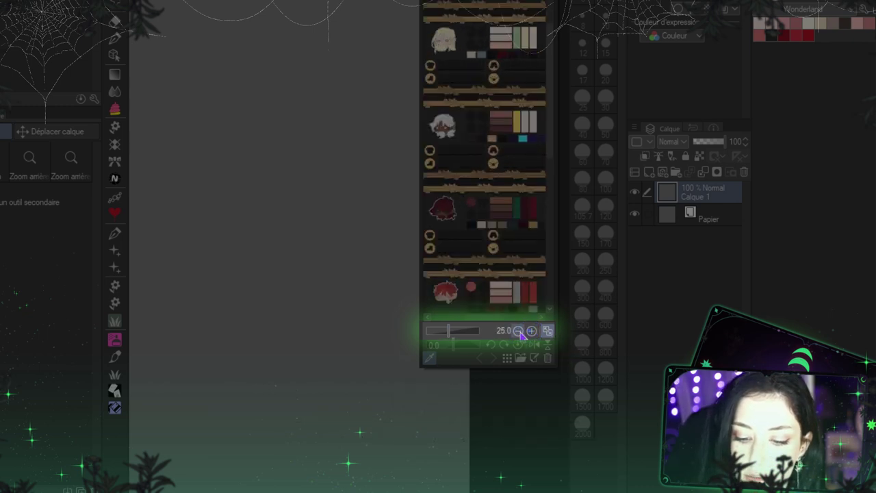
{"action": "left_click", "coordinate": [531, 331]}
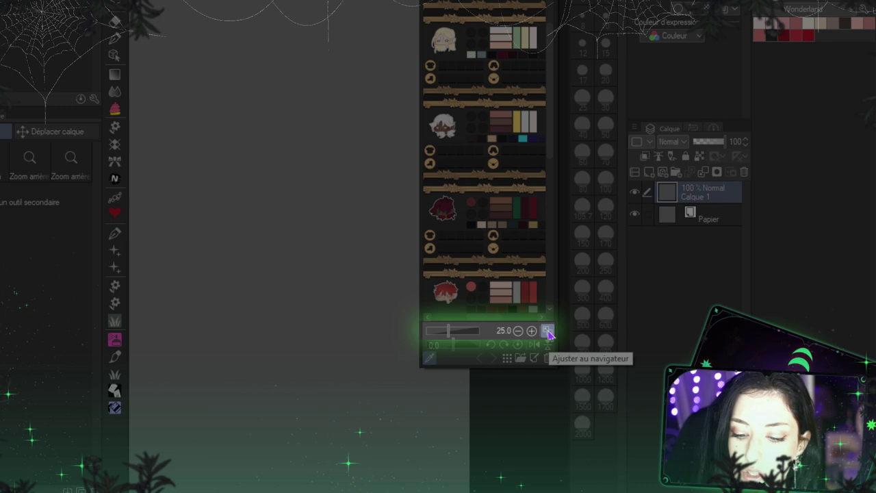
{"action": "left_click", "coordinate": [548, 331]}
- Rotate the Sub View palette image in both directions and reset its rotation
{"action": "mouse_move", "coordinate": [453, 344]}
{"action": "left_mouse_down"}
{"action": "mouse_move", "coordinate": [459, 346]}
{"action": "mouse_move", "coordinate": [449, 345]}
{"action": "left_mouse_up"}
{"action": "left_click", "coordinate": [491, 345]}
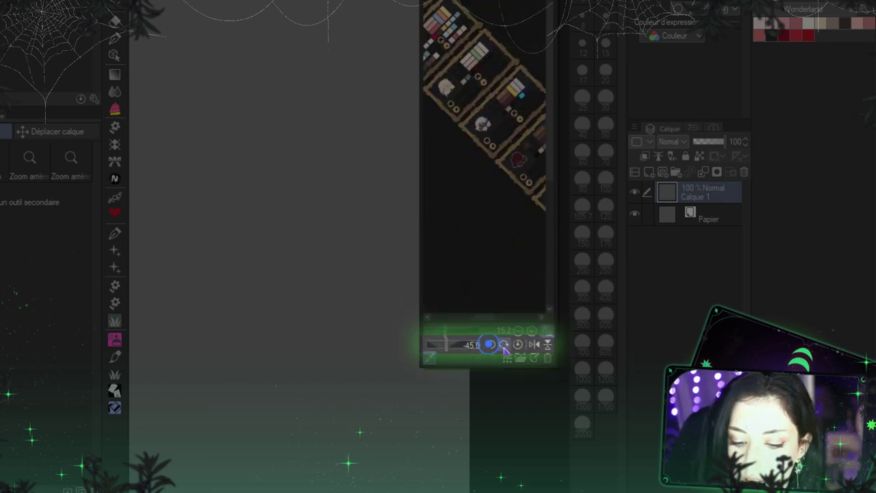
{"action": "left_click", "coordinate": [504, 345]}
{"action": "left_click", "coordinate": [504, 345]}
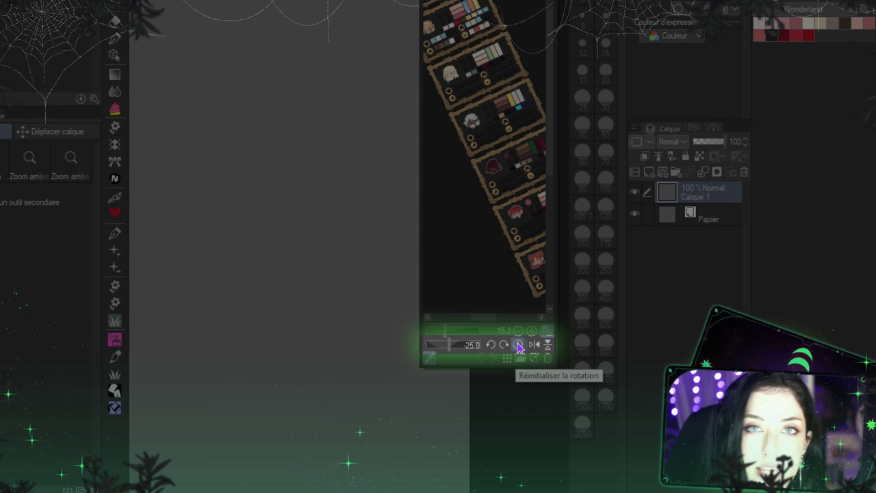
{"action": "left_click", "coordinate": [519, 344]}
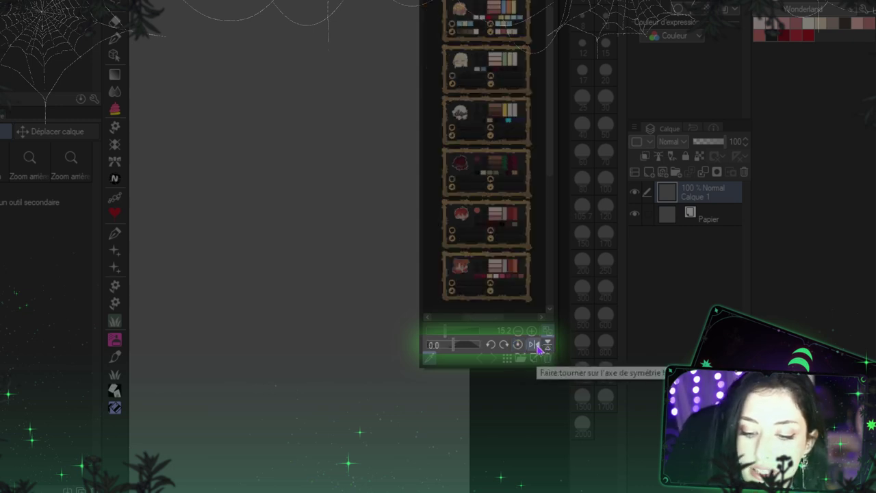
- Flip the Sub View palette image vertically and horizontally and return it to its original orientation
{"action": "left_click", "coordinate": [547, 345]}
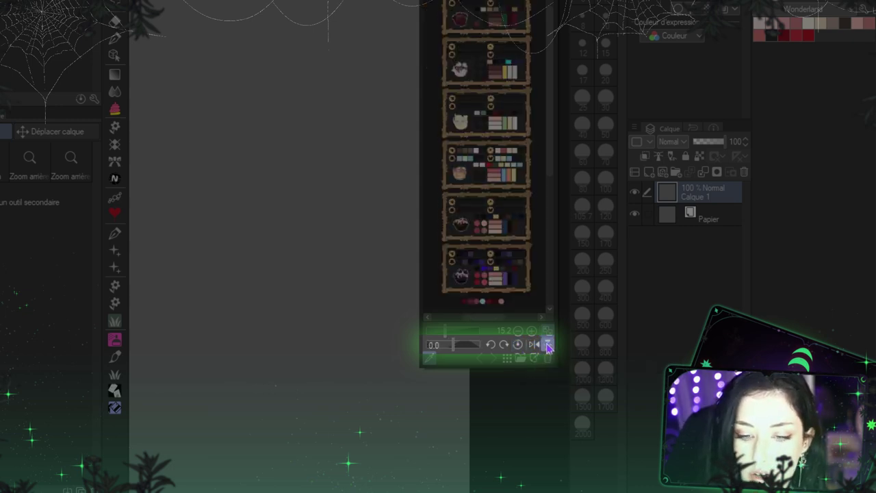
{"action": "left_click", "coordinate": [547, 345]}
{"action": "left_click", "coordinate": [547, 346]}
{"action": "left_click", "coordinate": [547, 346]}
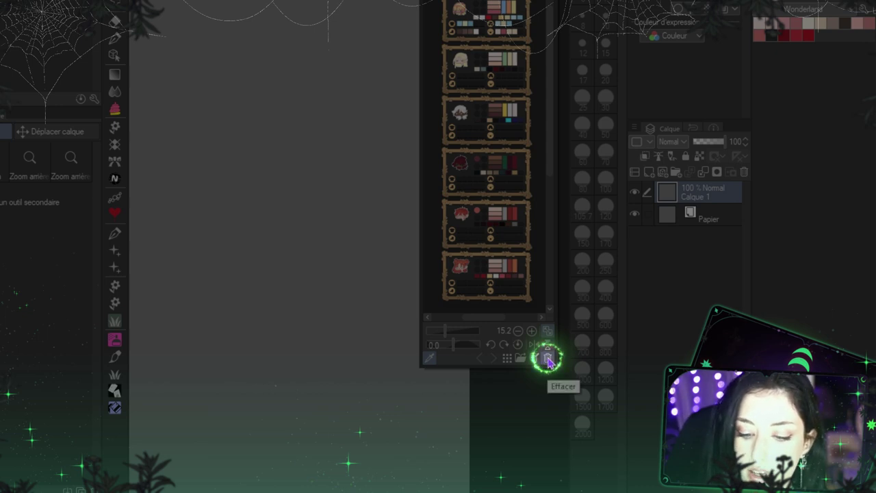
- Clear the image from the Sub View and import the palette images, including #CREATURES.png and #PALETTE.png
{"action": "left_click", "coordinate": [547, 361]}
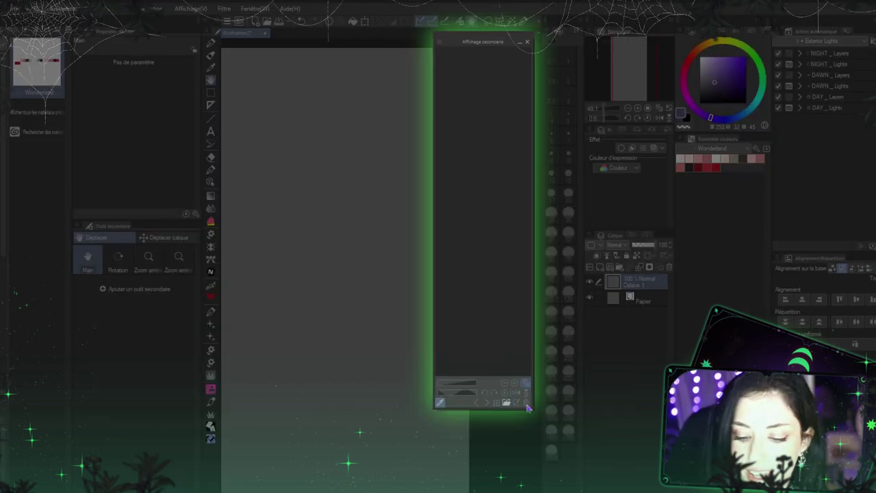
{"action": "left_click", "coordinate": [506, 403]}
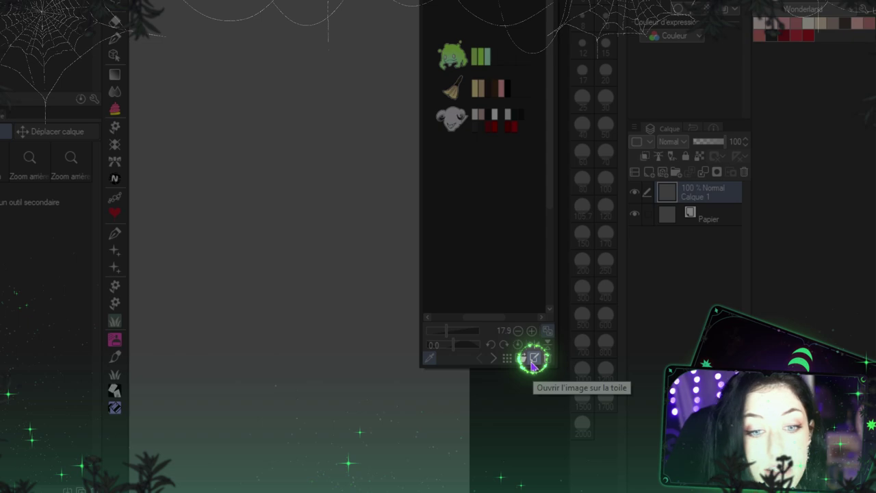
- Open the #CREATURES and #PALETTE images from the Sub View on the canvas as separate documents
{"action": "left_click", "coordinate": [533, 365]}
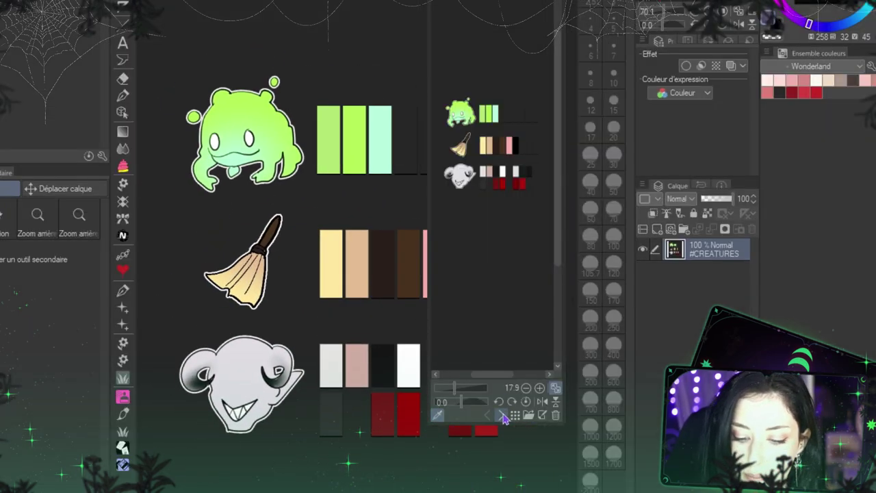
{"action": "left_click", "coordinate": [502, 415]}
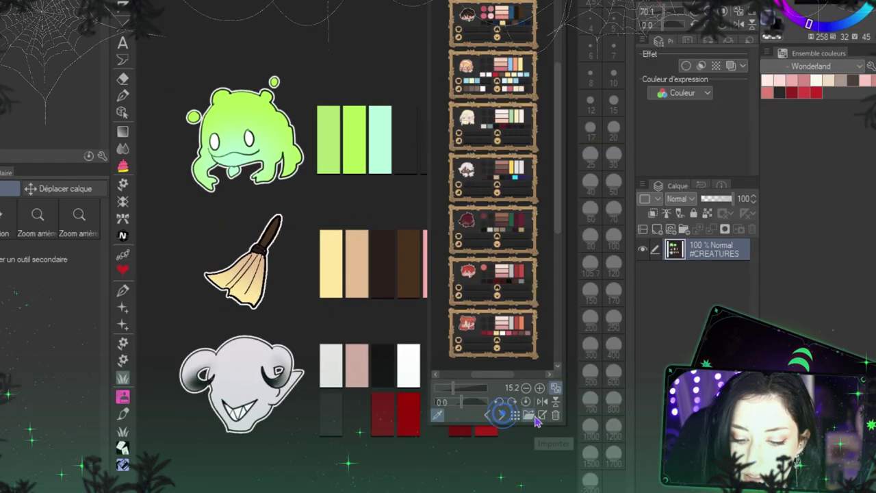
{"action": "left_click", "coordinate": [515, 415]}
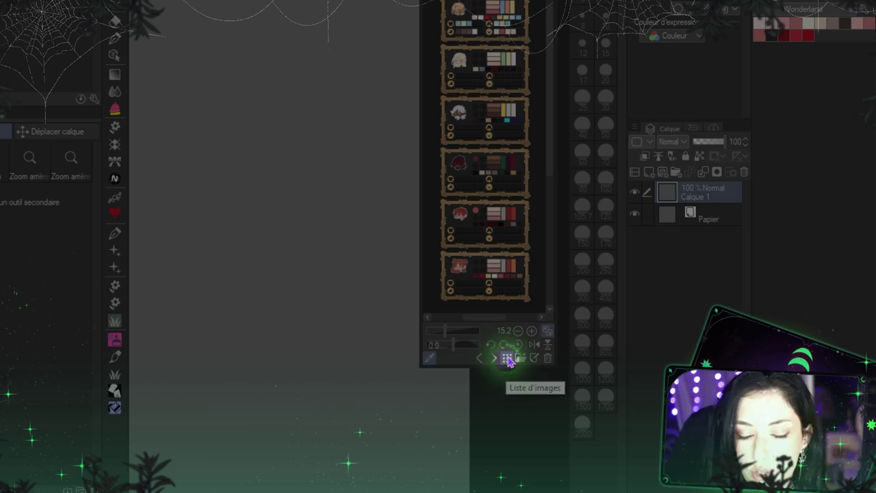
- Choose an image from the Sub View image list and leaf through the loaded palettes to the creatures image and back to #PALETTE
{"action": "left_click", "coordinate": [508, 361]}
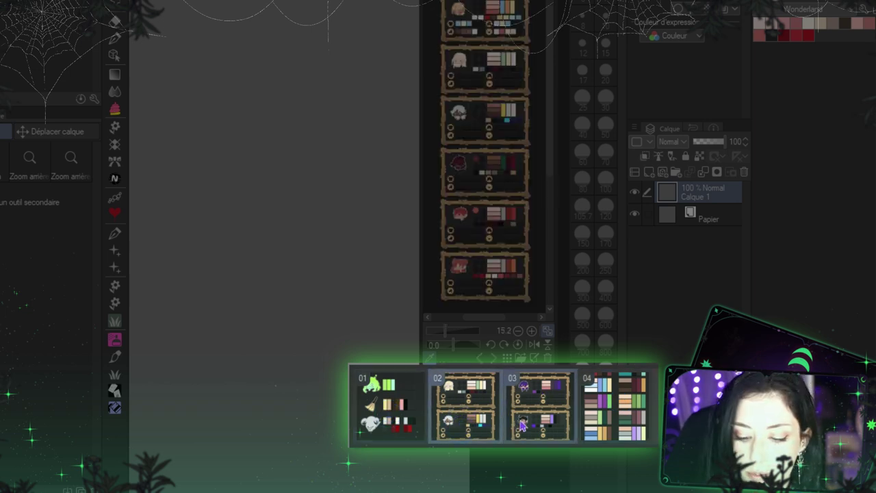
{"action": "left_click", "coordinate": [555, 405]}
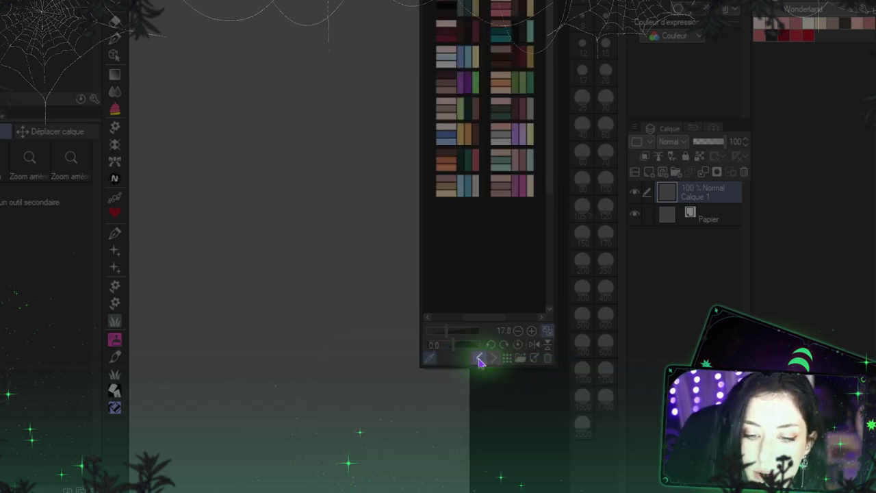
{"action": "left_click", "coordinate": [480, 359]}
{"action": "left_click", "coordinate": [480, 358]}
{"action": "left_click", "coordinate": [481, 357]}
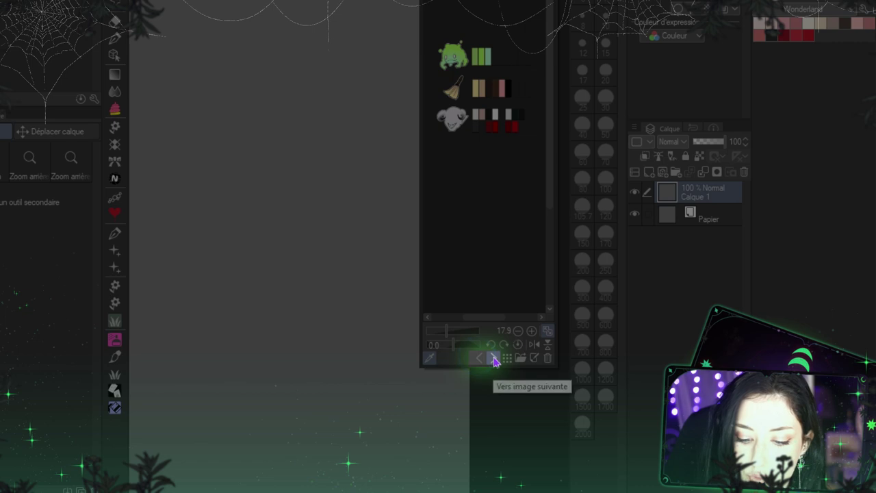
{"action": "left_click", "coordinate": [481, 357]}
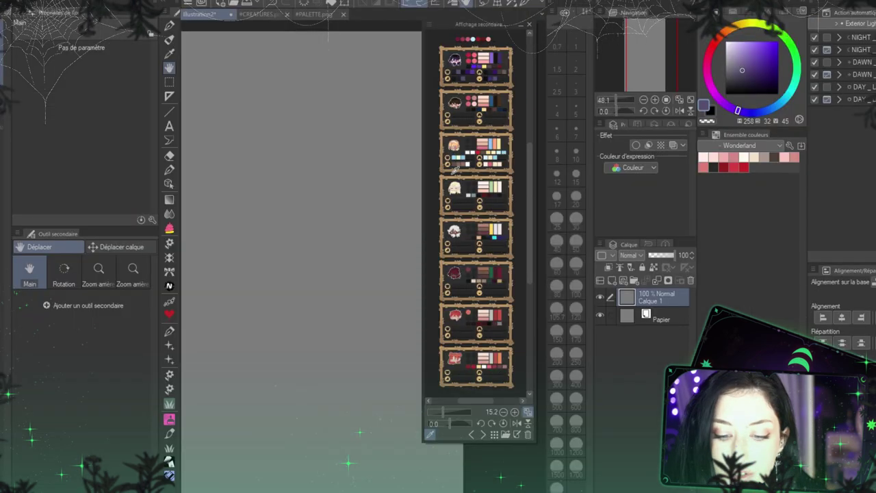
- Make the Sub View palette slightly narrower and switch between its loaded palette images
{"action": "left_click_drag", "start_coordinate": [530, 254], "coordinate": [516, 240]}
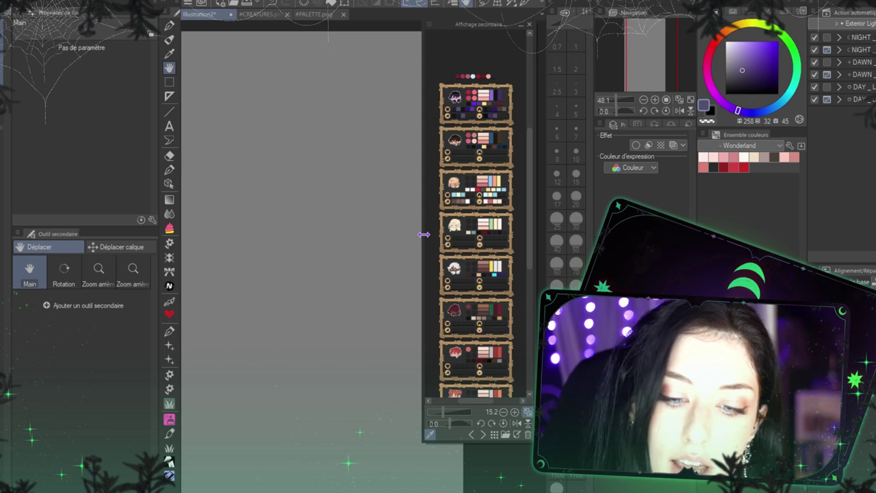
{"action": "left_click_drag", "start_coordinate": [423, 234], "coordinate": [333, 253]}
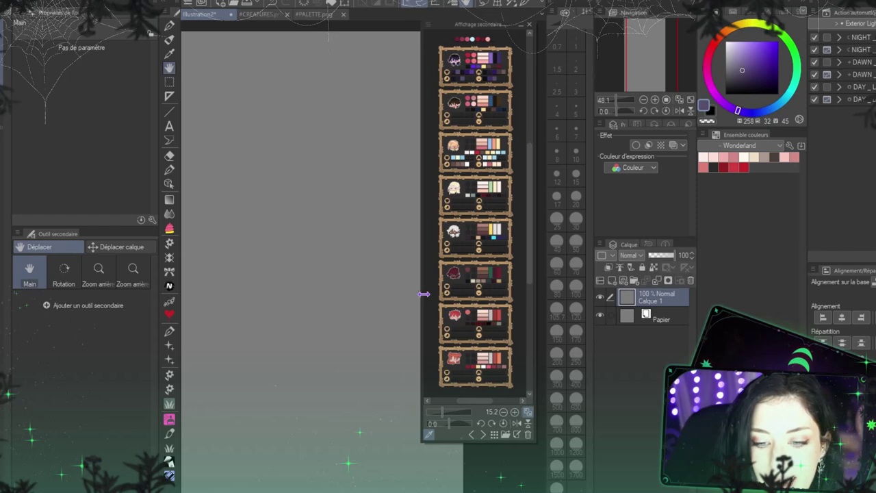
{"action": "left_click_drag", "start_coordinate": [423, 295], "coordinate": [430, 291]}
{"action": "left_click", "coordinate": [483, 435]}
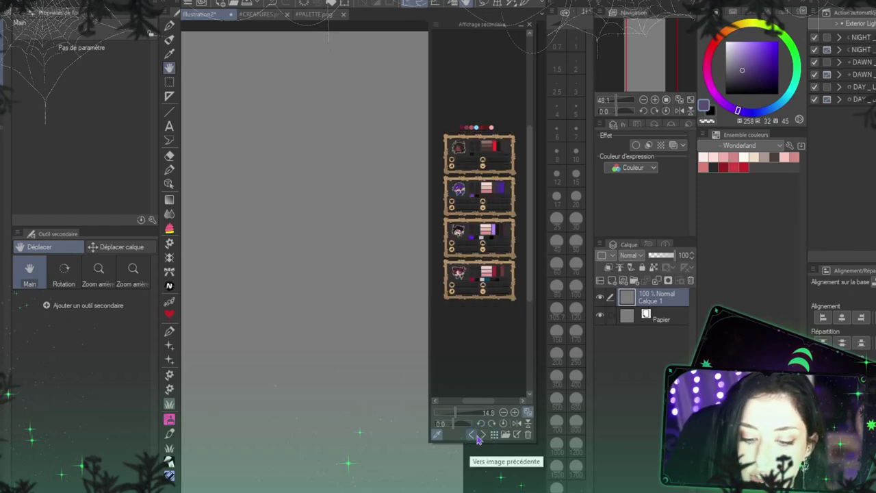
{"action": "left_click", "coordinate": [482, 435]}
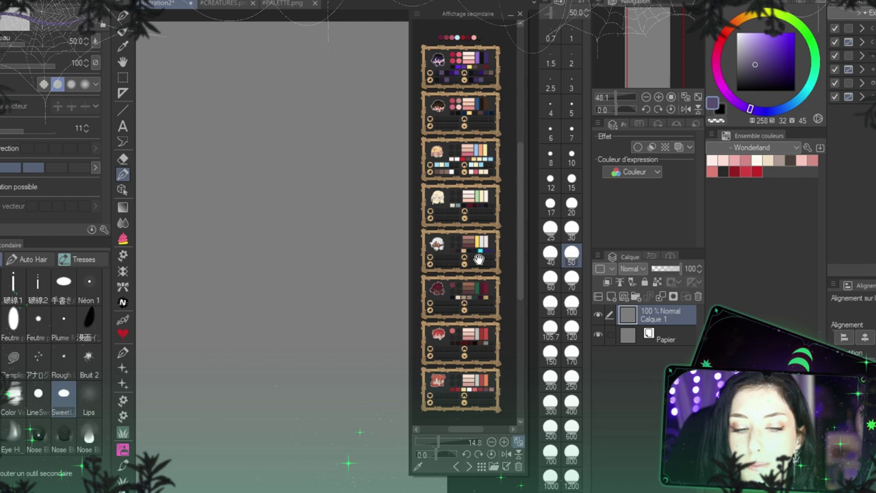
- Enable the automatic eyedropper in the Sub View and sample colours from the character palette image
{"action": "mouse_move", "coordinate": [464, 235]}
{"action": "left_mouse_down"}
{"action": "mouse_move", "coordinate": [507, 137]}
{"action": "mouse_move", "coordinate": [484, 235]}
{"action": "mouse_move", "coordinate": [498, 235]}
{"action": "mouse_move", "coordinate": [445, 279]}
{"action": "mouse_move", "coordinate": [446, 247]}
{"action": "mouse_move", "coordinate": [467, 230]}
{"action": "left_mouse_up"}
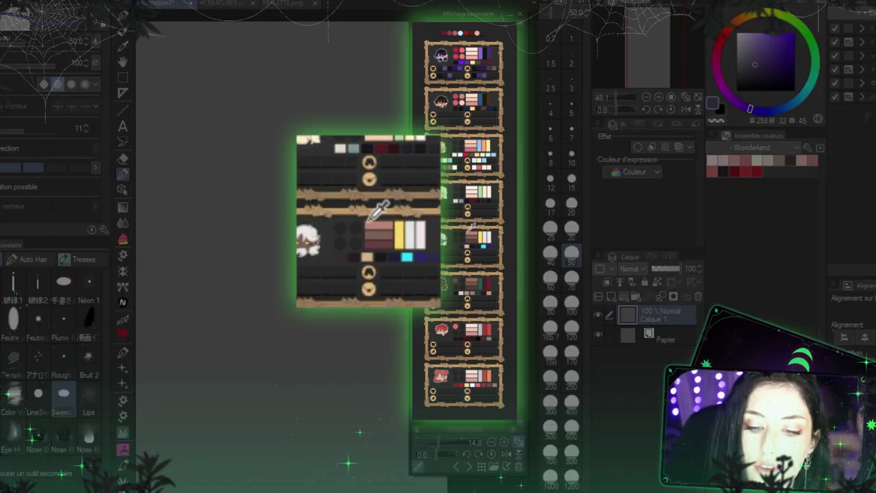
{"action": "left_click", "coordinate": [480, 238]}
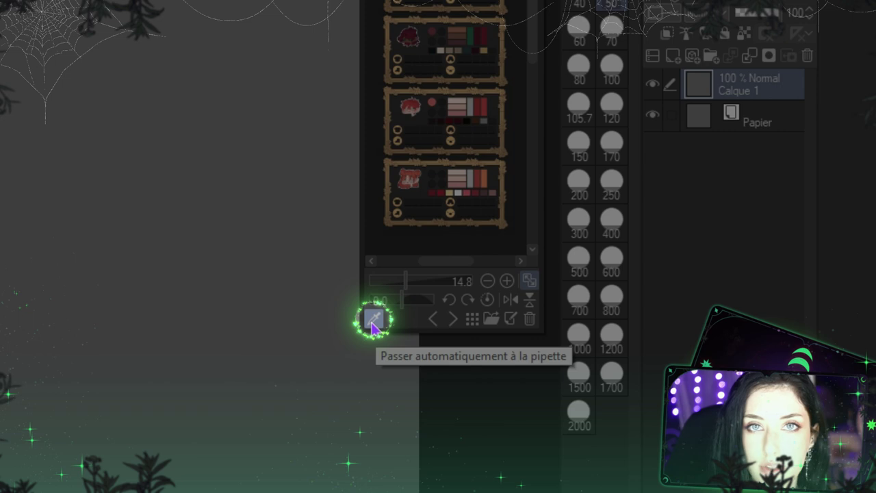
{"action": "left_click_drag", "start_coordinate": [472, 228], "coordinate": [456, 300]}
{"action": "left_click_drag", "start_coordinate": [452, 333], "coordinate": [467, 378]}
{"action": "mouse_move", "coordinate": [466, 96]}
{"action": "left_mouse_down"}
{"action": "mouse_move", "coordinate": [454, 95]}
{"action": "mouse_move", "coordinate": [479, 88]}
{"action": "left_mouse_up"}
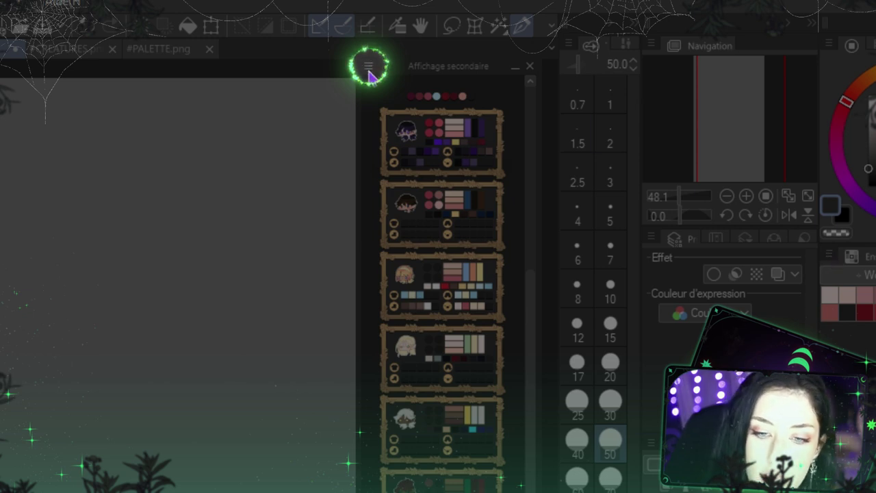
- Examine the Sub View options for rotating, flipping, zooming, fitting to the navigator and automatically switching to the eyedropper
{"action": "left_click", "coordinate": [369, 70]}
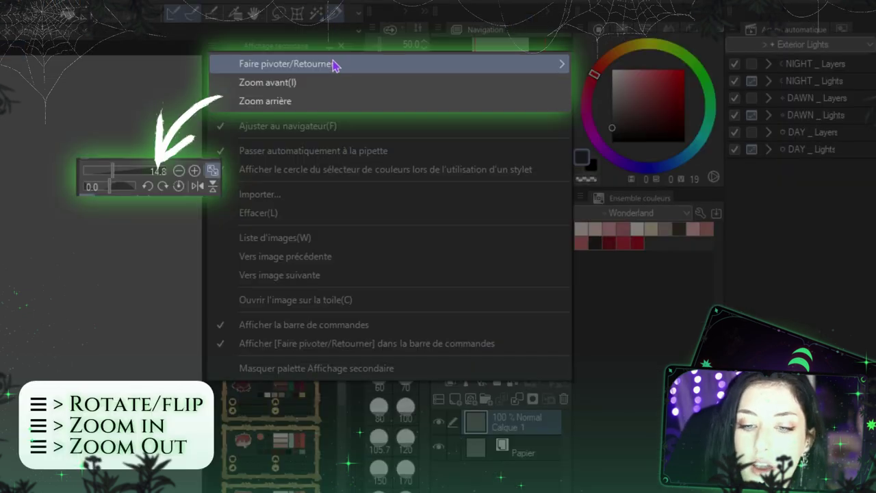
{"action": "mouse_move", "coordinate": [520, 87]}
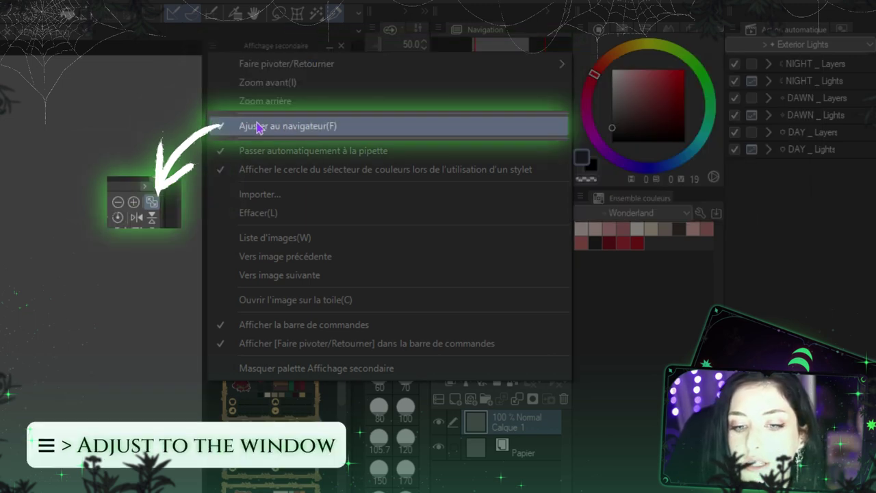
{"action": "left_click", "coordinate": [327, 151]}
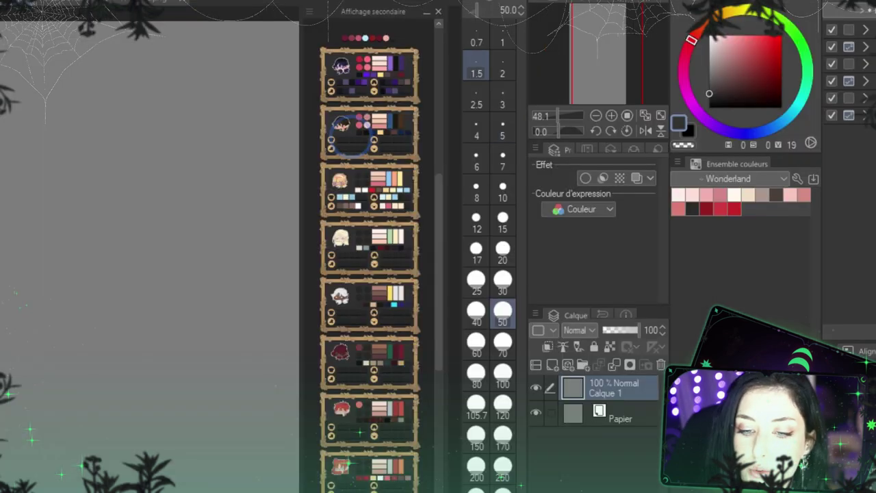
- Sample skin-tone swatches from the first two character palettes in the Sub View
{"action": "left_click", "coordinate": [395, 63]}
{"action": "left_click", "coordinate": [379, 58]}
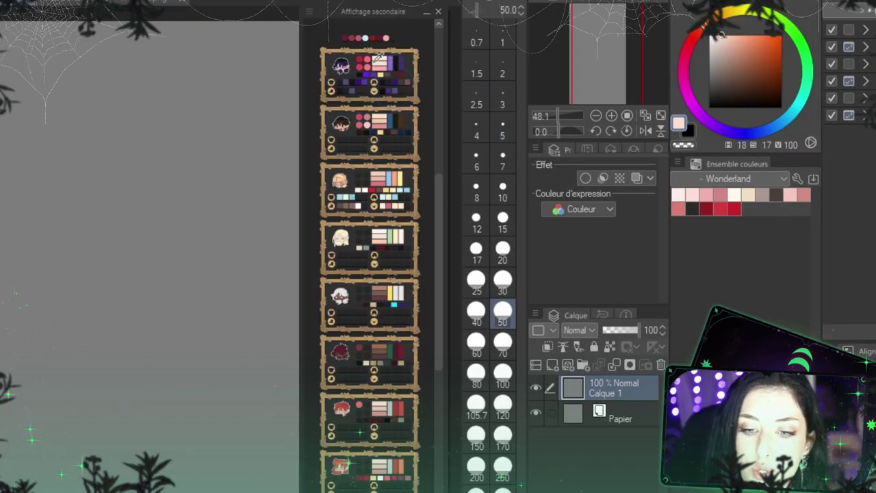
{"action": "left_click", "coordinate": [383, 113]}
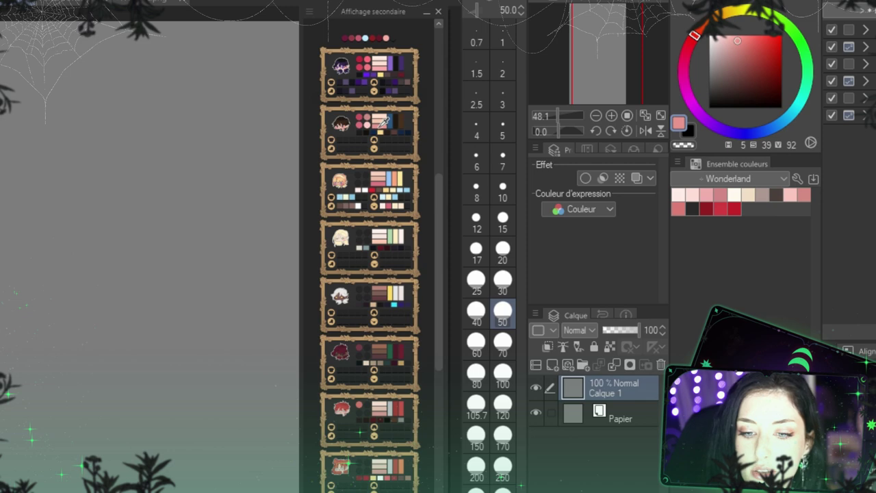
- Enable the colour picker circle for stylus use in the Sub View and sample the first character's lightest skin tone
{"action": "left_click", "coordinate": [310, 12]}
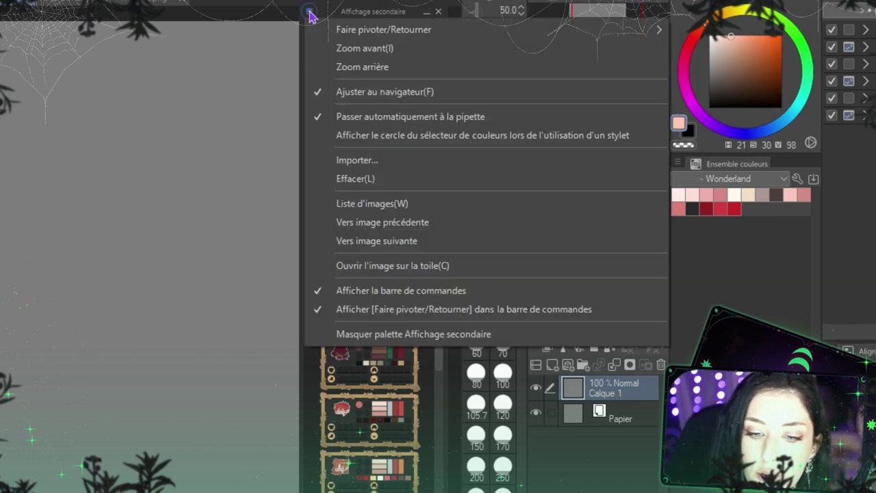
{"action": "left_click", "coordinate": [411, 136]}
{"action": "left_click", "coordinate": [386, 60]}
{"action": "left_click_drag", "start_coordinate": [386, 60], "coordinate": [385, 58]}
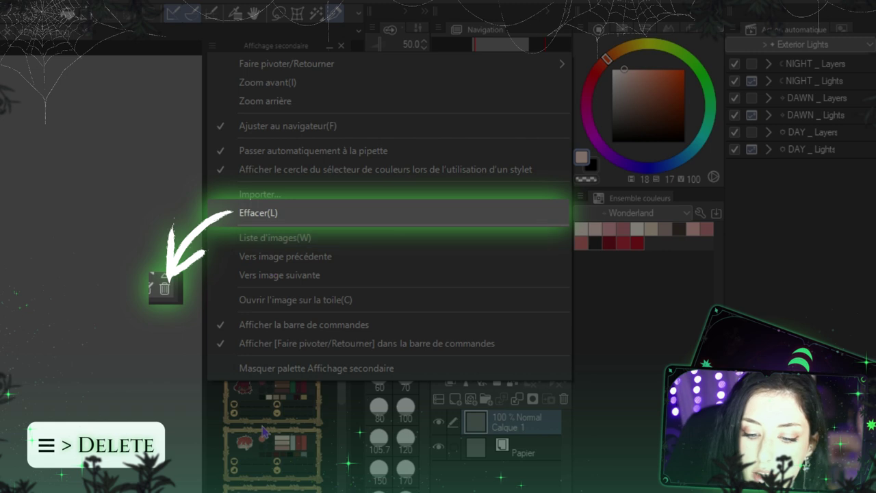
- Remove the Rotate/Flip controls from the Sub View command bar and hide the Sub View palette
{"action": "left_click", "coordinate": [343, 243]}
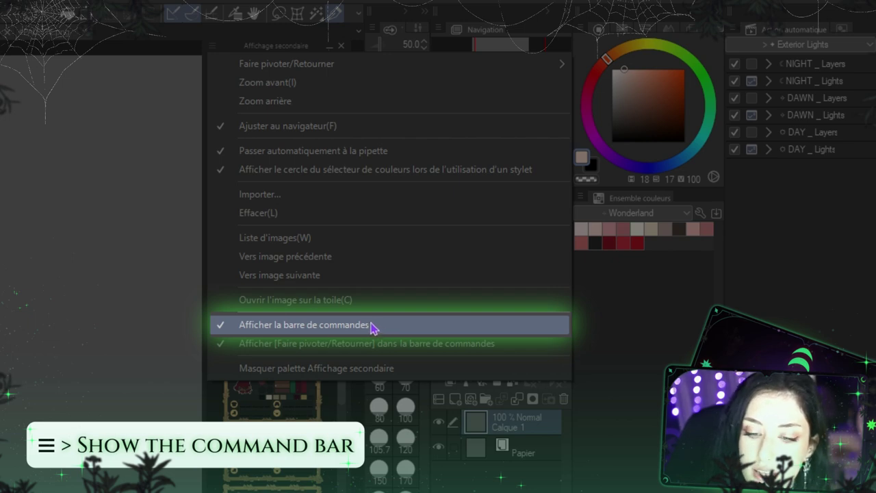
{"action": "left_click", "coordinate": [376, 326]}
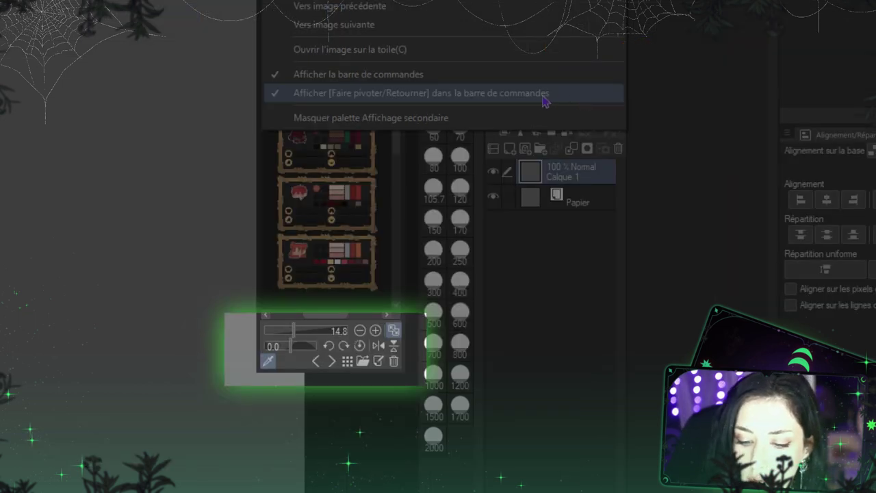
{"action": "left_click", "coordinate": [537, 103]}
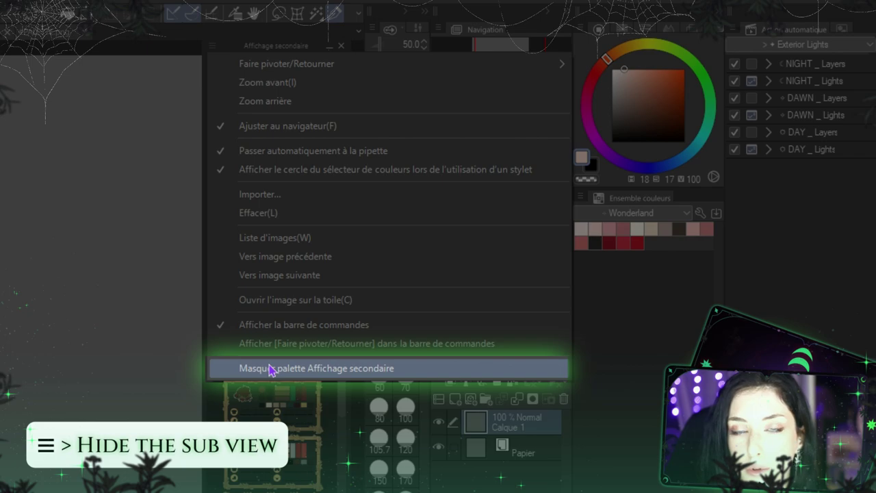
{"action": "left_click", "coordinate": [280, 369]}
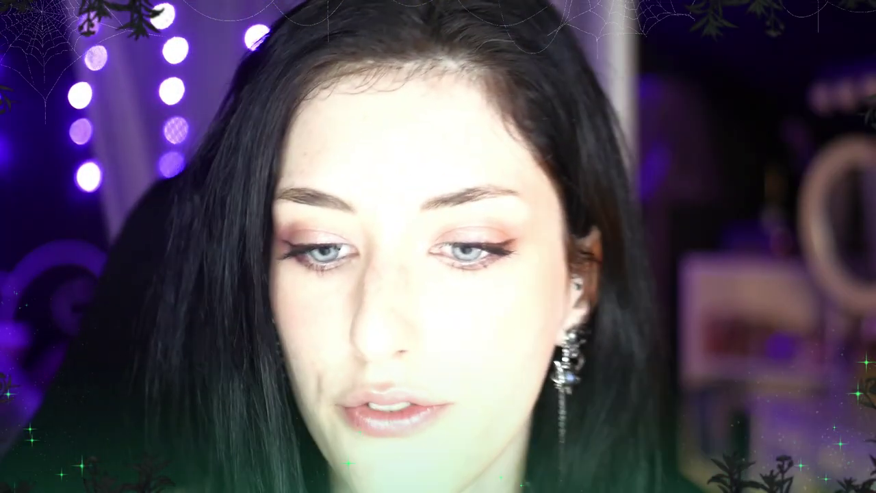